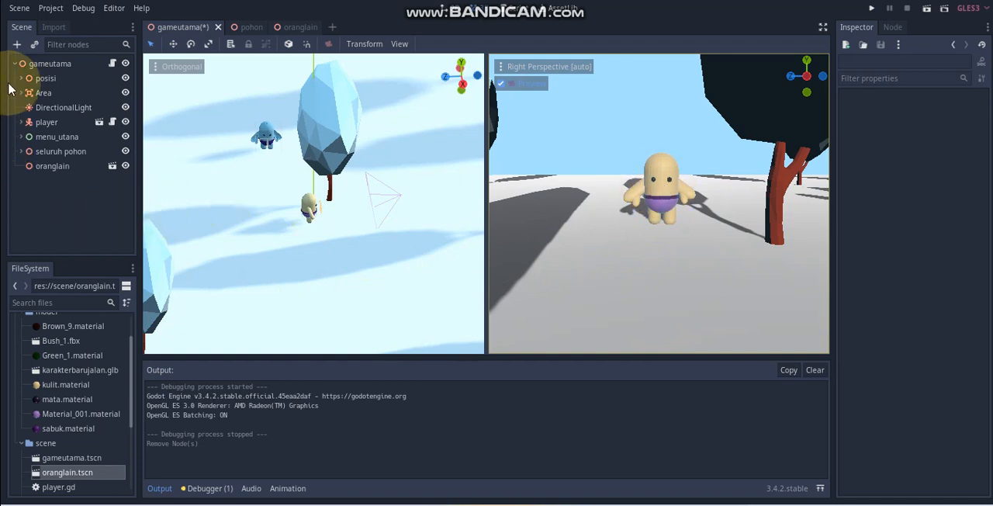
Step: Add an Area node as a child of the gameutama root node
{"action": "left_click", "coordinate": [40, 65]}
{"action": "right_click", "coordinate": [40, 67]}
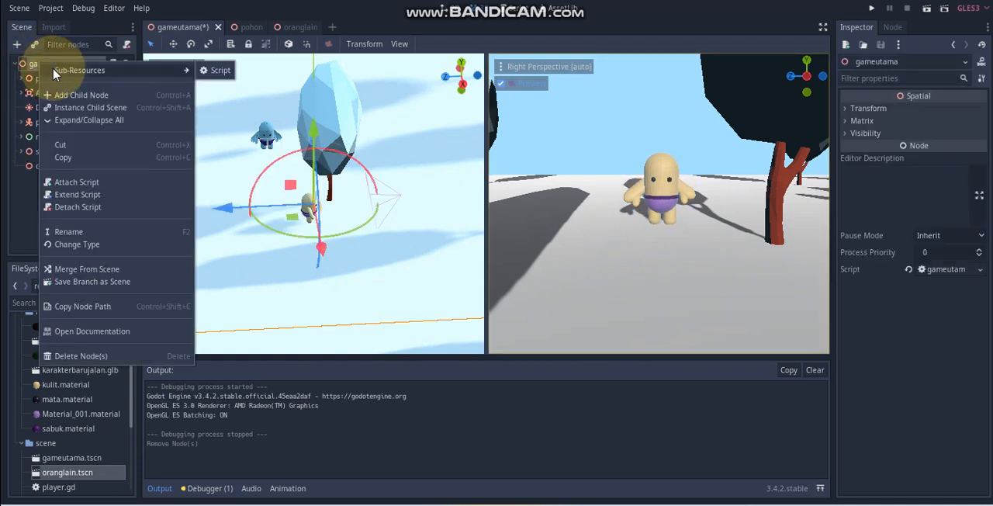
{"action": "left_click", "coordinate": [61, 95]}
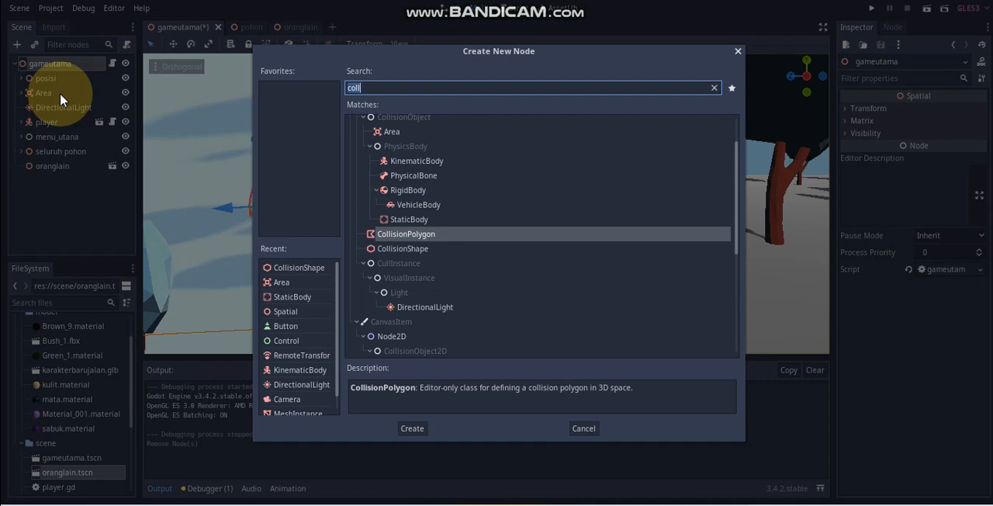
{"action": "type", "text": "area"}
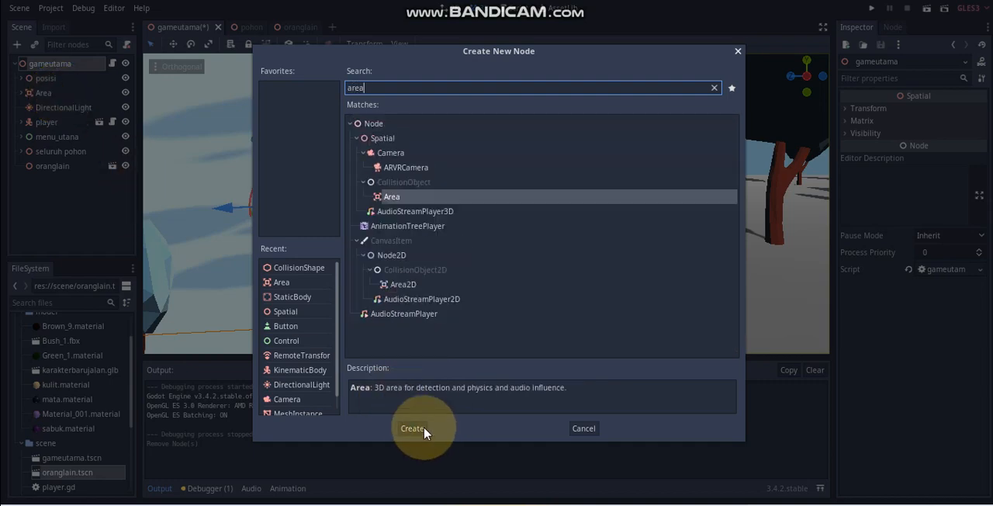
{"action": "left_click", "coordinate": [413, 429]}
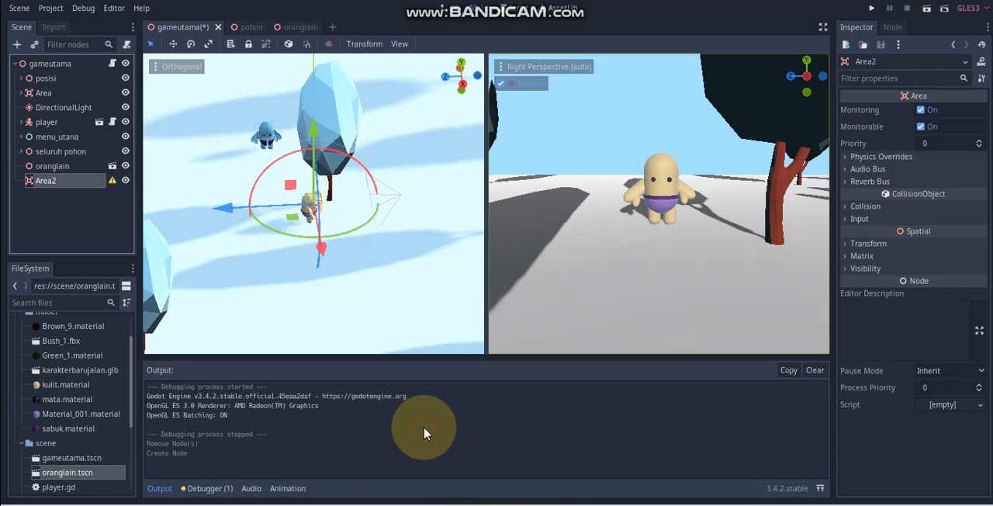
Step: Rename the new Area node as oranglainn
{"action": "double_click", "coordinate": [73, 179]}
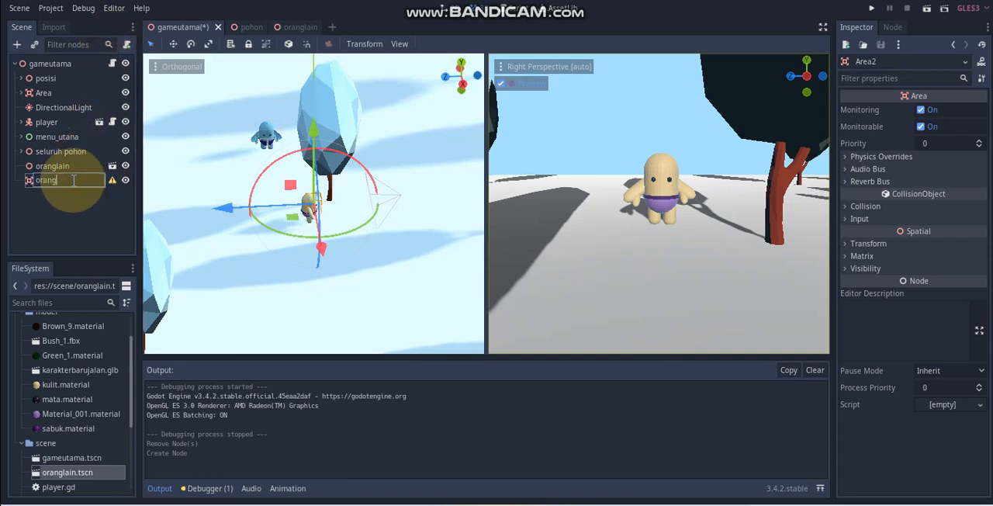
{"action": "type", "text": "oranglainn"}
{"action": "key", "text": "Return"}
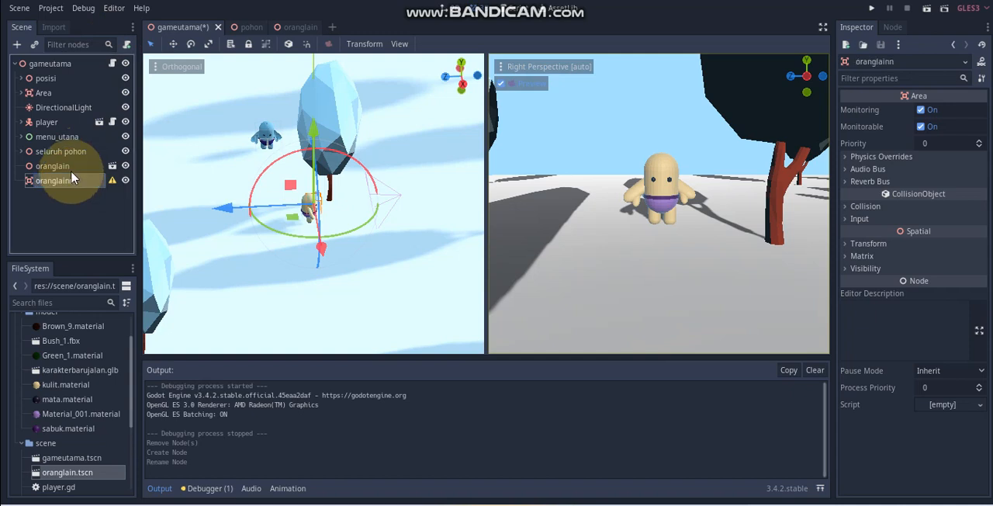
Step: Try nesting the oranglain node under the oranglainn area, and return it to the scene root level
{"action": "mouse_move", "coordinate": [66, 166]}
{"action": "left_mouse_down"}
{"action": "mouse_move", "coordinate": [71, 186]}
{"action": "mouse_move", "coordinate": [62, 180]}
{"action": "left_mouse_up"}
{"action": "left_click", "coordinate": [60, 172]}
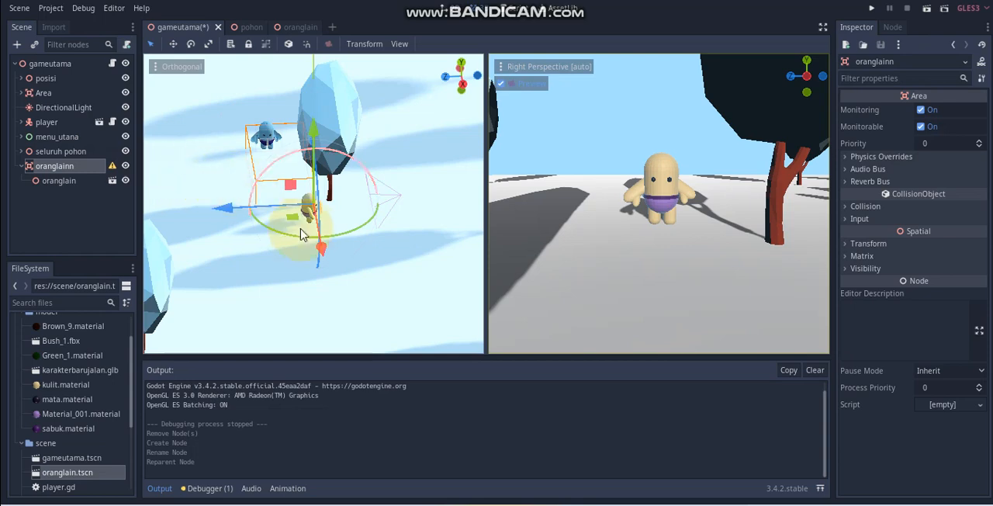
{"action": "scroll", "coordinate": [310, 239], "scroll_direction": "down", "scroll_amount": 4}
{"action": "scroll", "coordinate": [202, 229], "scroll_direction": "up", "scroll_amount": 8}
{"action": "left_click", "coordinate": [66, 180]}
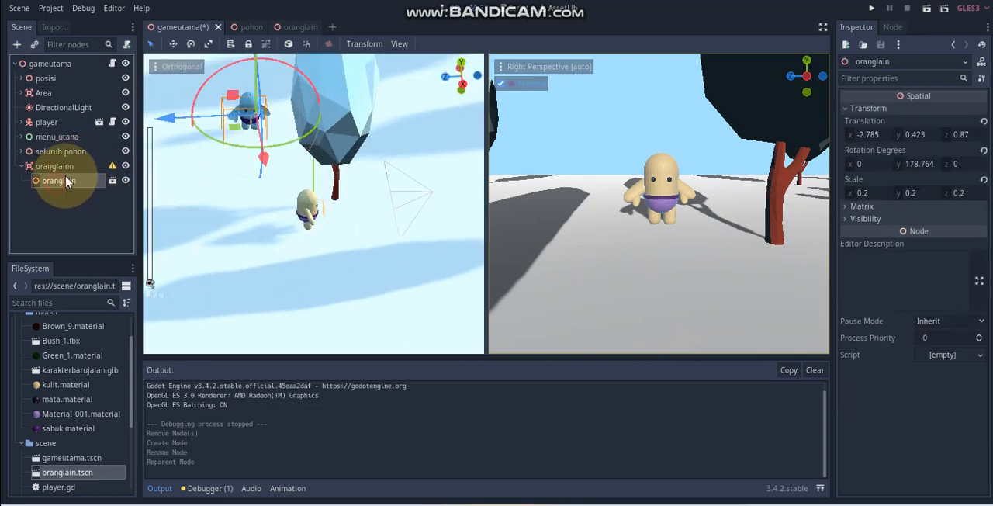
{"action": "left_click_drag", "start_coordinate": [65, 180], "coordinate": [67, 161]}
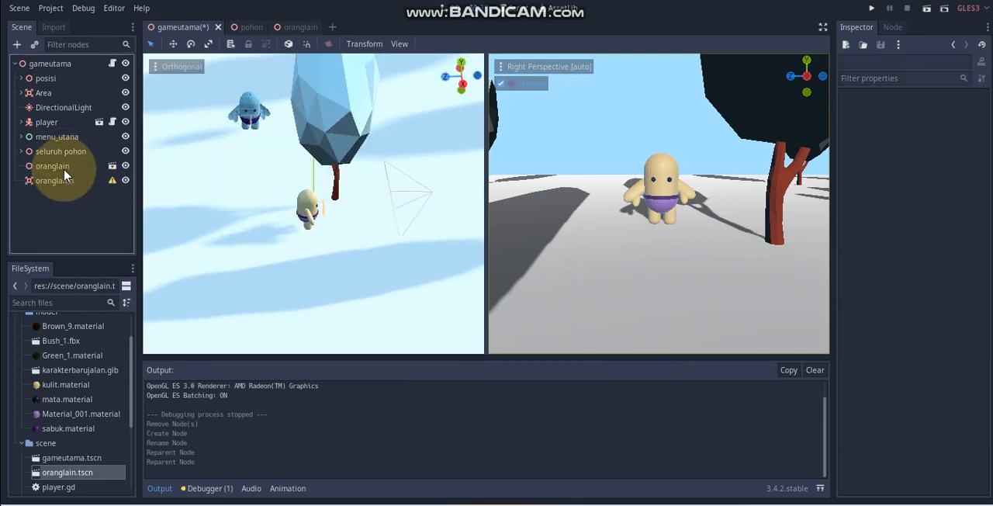
Step: Move the oranglainn area to the position of the oranglain character, aligning it along all axes
{"action": "left_click", "coordinate": [68, 184]}
{"action": "scroll", "coordinate": [347, 234], "scroll_direction": "down", "scroll_amount": 2}
{"action": "middle_click_drag", "start_coordinate": [358, 247], "coordinate": [184, 303]}
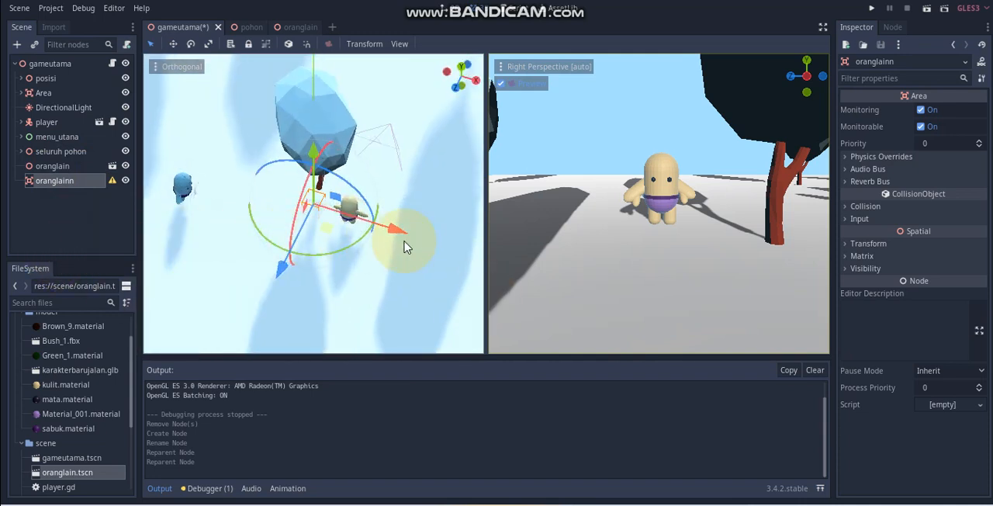
{"action": "left_click_drag", "start_coordinate": [400, 236], "coordinate": [201, 183]}
{"action": "scroll", "coordinate": [234, 220], "scroll_direction": "up", "scroll_amount": 4}
{"action": "middle_click_drag", "start_coordinate": [234, 220], "coordinate": [454, 91]}
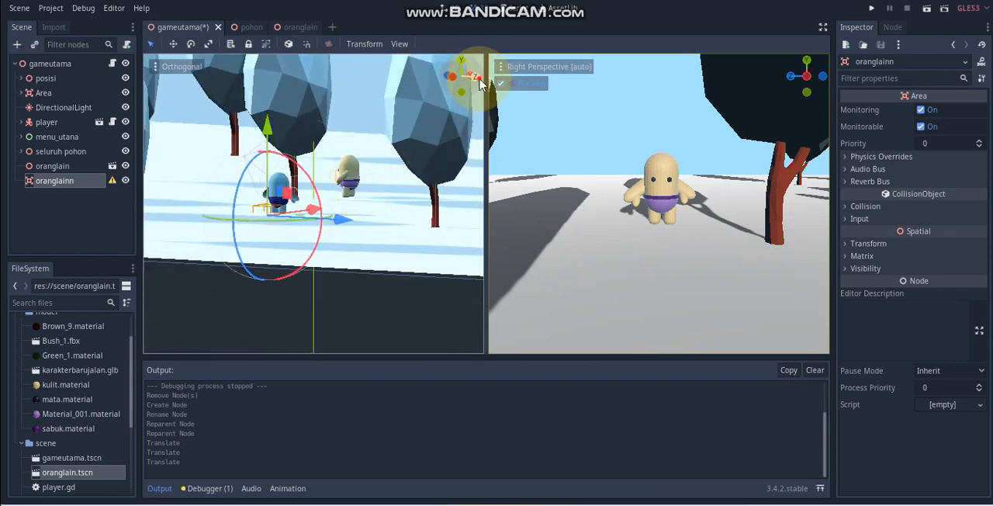
{"action": "left_click", "coordinate": [465, 85]}
{"action": "left_click_drag", "start_coordinate": [253, 204], "coordinate": [263, 205]}
{"action": "left_click_drag", "start_coordinate": [181, 129], "coordinate": [178, 94]}
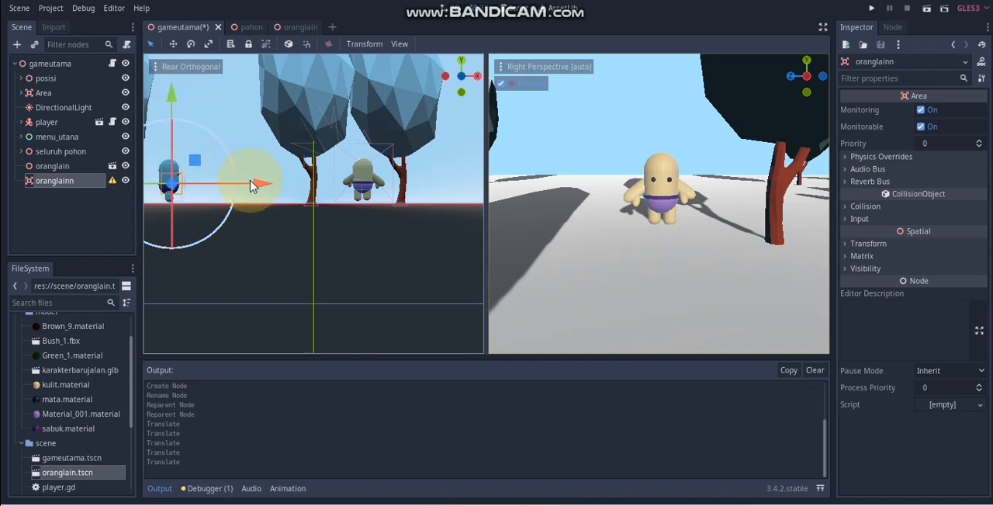
{"action": "left_click_drag", "start_coordinate": [251, 183], "coordinate": [167, 179]}
{"action": "left_click", "coordinate": [475, 78]}
Step: Reparent the oranglain node under the oranglainn area
{"action": "right_click", "coordinate": [69, 180]}
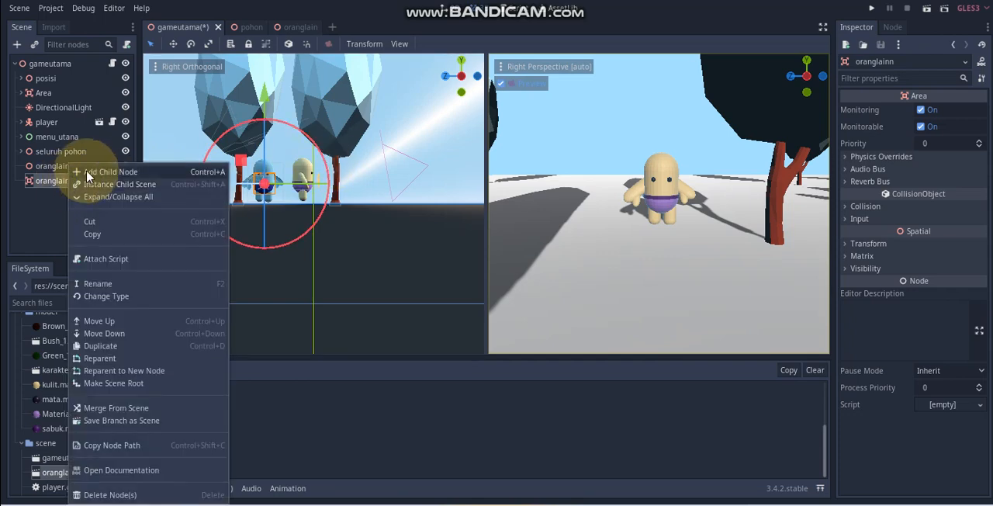
{"action": "left_click", "coordinate": [52, 170]}
{"action": "left_click_drag", "start_coordinate": [60, 169], "coordinate": [60, 182]}
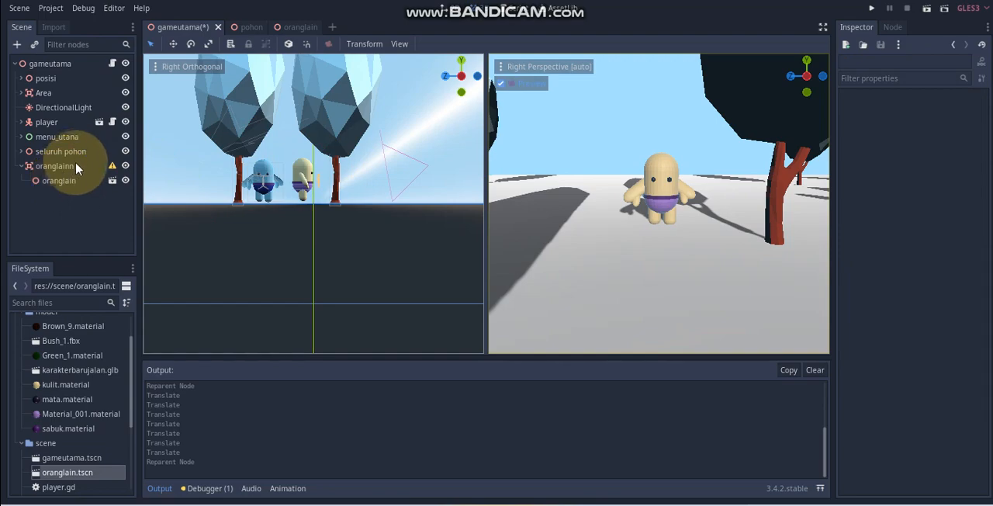
Step: Add a CollisionShape node as a child of the oranglainn area
{"action": "left_click", "coordinate": [76, 165]}
{"action": "right_click", "coordinate": [76, 166]}
{"action": "left_click", "coordinate": [97, 170]}
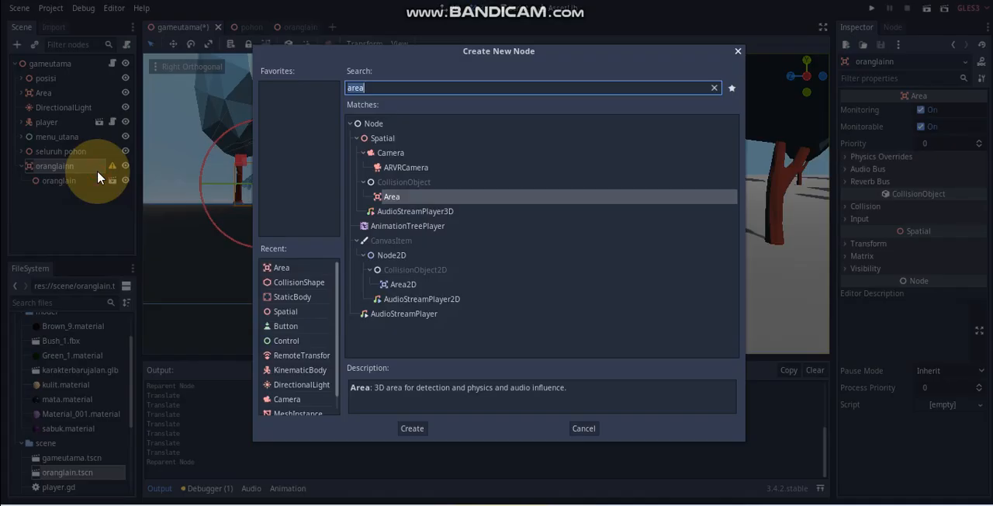
{"action": "type", "text": "col"}
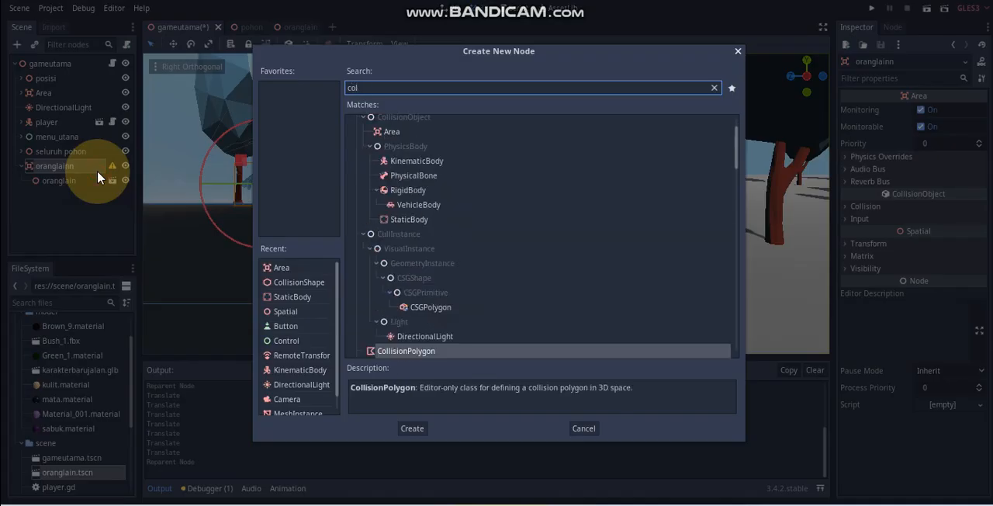
{"action": "scroll", "coordinate": [455, 329], "scroll_direction": "down", "scroll_amount": 2}
{"action": "left_click", "coordinate": [415, 309]}
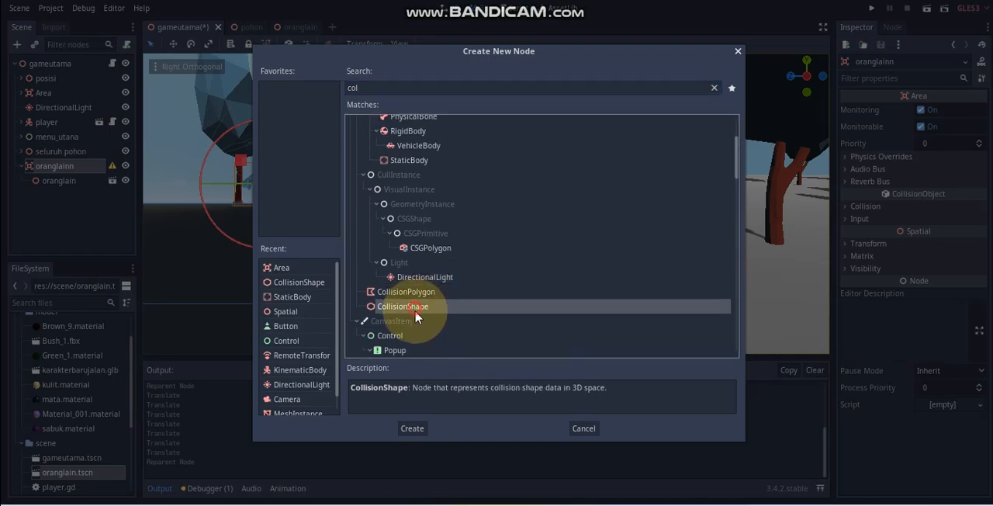
{"action": "left_click", "coordinate": [412, 428]}
Step: Assign a new BoxShape as the shape of the CollisionShape node
{"action": "left_click", "coordinate": [936, 110]}
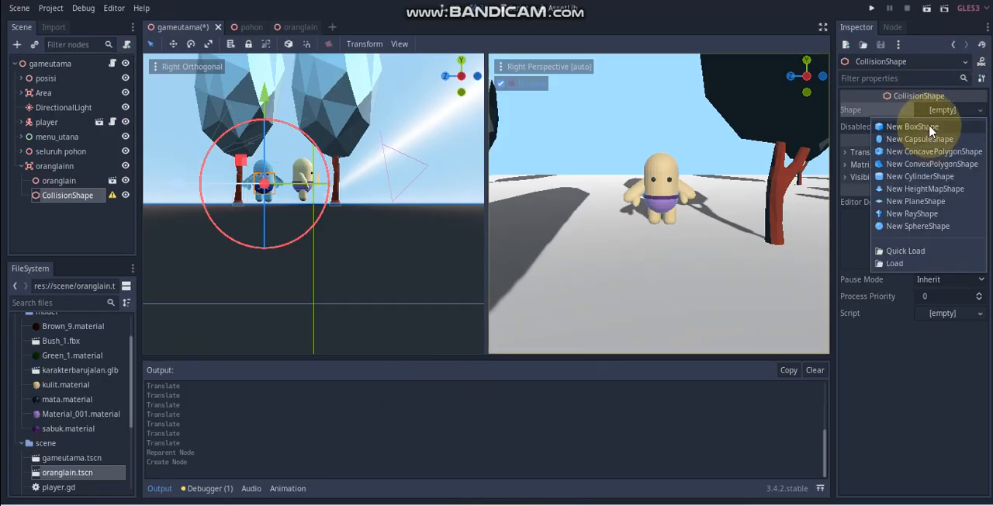
{"action": "left_click", "coordinate": [940, 110]}
{"action": "left_click", "coordinate": [941, 111]}
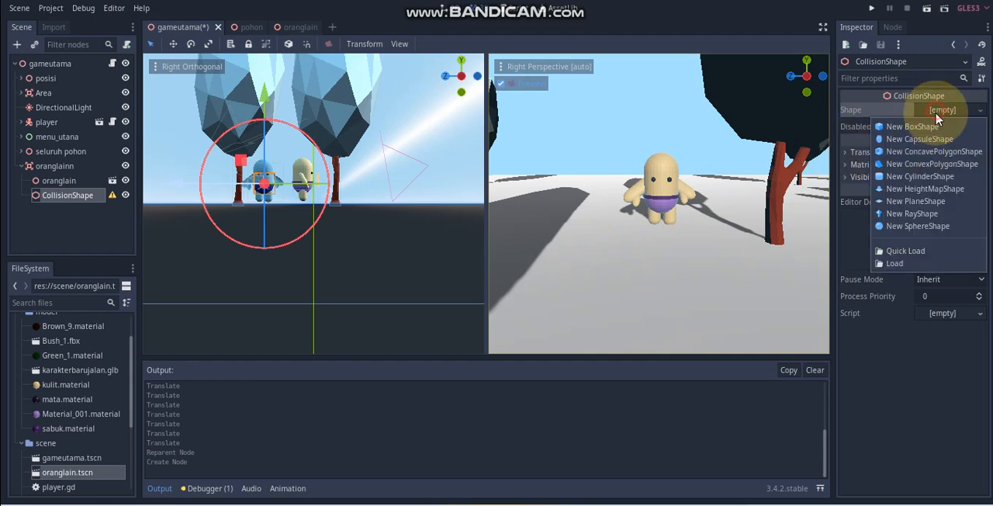
{"action": "left_click", "coordinate": [942, 126]}
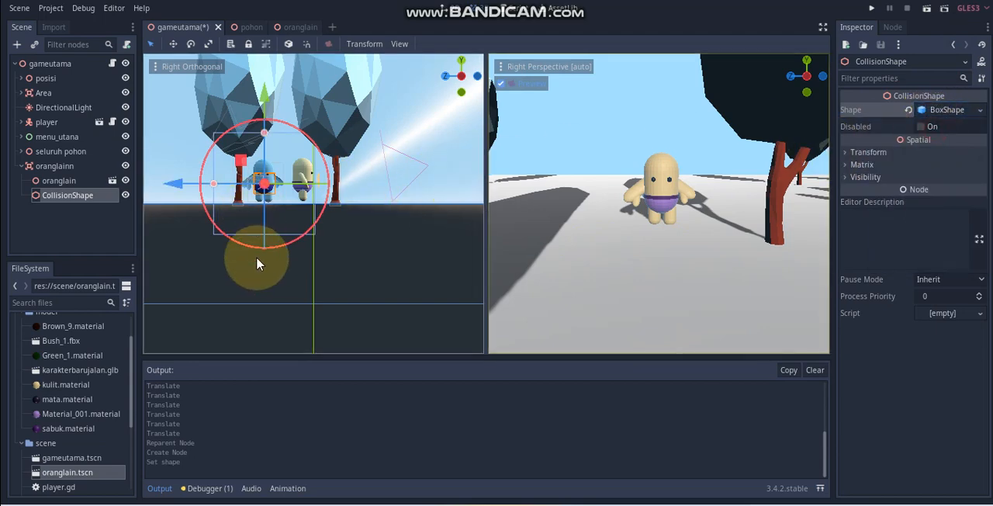
Step: Shrink the collision box around the oranglain character to extents of about 0.57 × 1 × 0.51
{"action": "mouse_move", "coordinate": [257, 261]}
{"action": "middle_mouse_down"}
{"action": "mouse_move", "coordinate": [378, 288]}
{"action": "mouse_move", "coordinate": [414, 277]}
{"action": "mouse_move", "coordinate": [250, 235]}
{"action": "mouse_move", "coordinate": [271, 261]}
{"action": "mouse_move", "coordinate": [329, 284]}
{"action": "mouse_move", "coordinate": [284, 337]}
{"action": "mouse_move", "coordinate": [253, 252]}
{"action": "middle_mouse_up"}
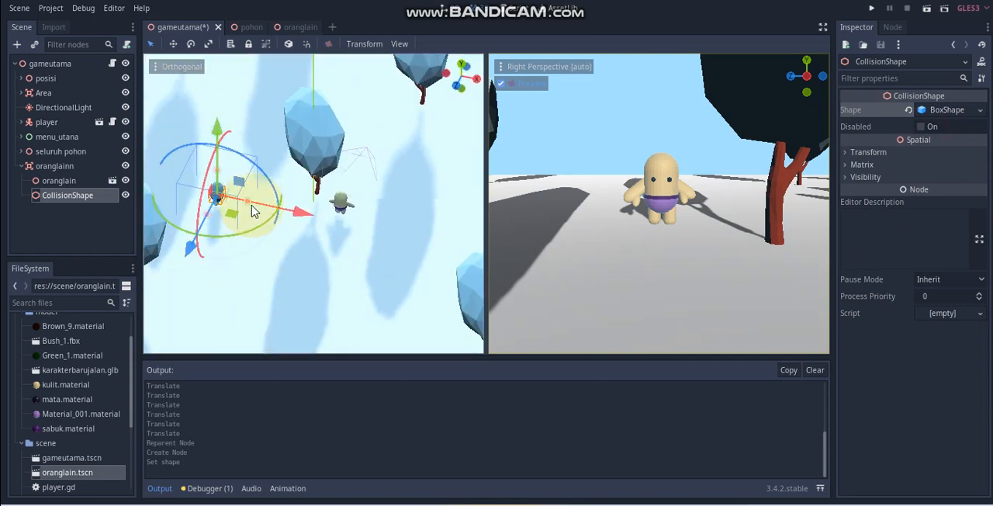
{"action": "left_click_drag", "start_coordinate": [247, 202], "coordinate": [233, 203]}
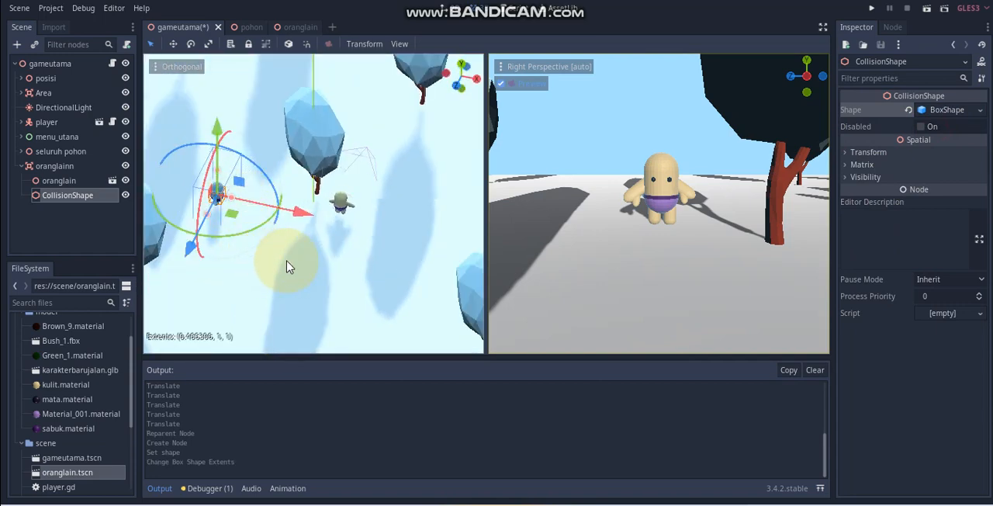
{"action": "middle_click_drag", "start_coordinate": [284, 262], "coordinate": [195, 249]}
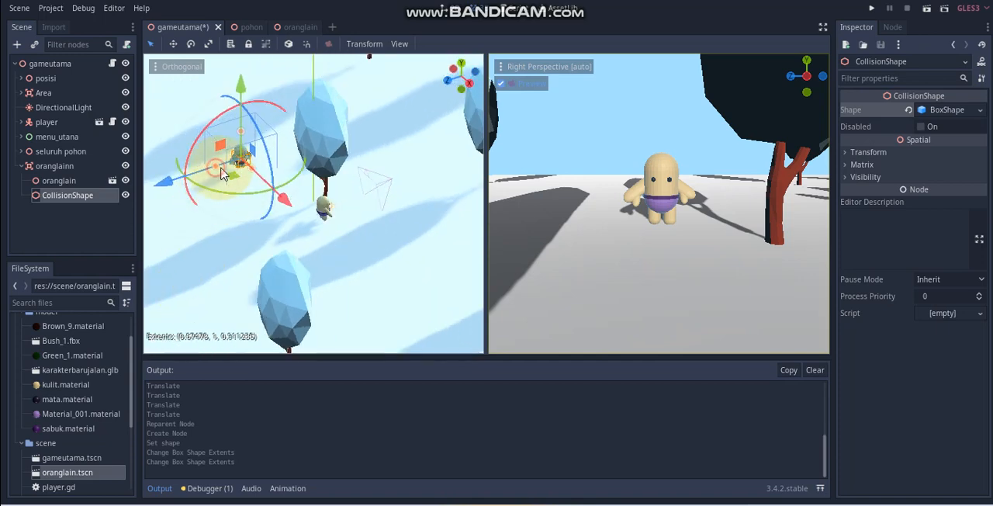
{"action": "middle_click_drag", "start_coordinate": [290, 211], "coordinate": [464, 155]}
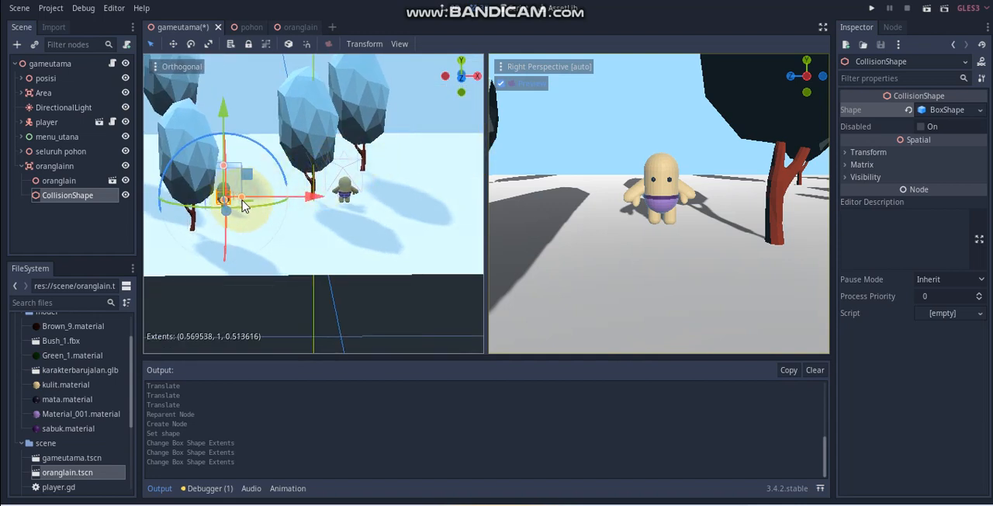
Step: Fine-tune the collision box's size and position around the oranglain character, and save the gameutama scene
{"action": "mouse_move", "coordinate": [317, 203]}
{"action": "left_mouse_down"}
{"action": "mouse_move", "coordinate": [328, 203]}
{"action": "mouse_move", "coordinate": [315, 198]}
{"action": "left_mouse_up"}
{"action": "scroll", "coordinate": [248, 233], "scroll_direction": "up", "scroll_amount": 4}
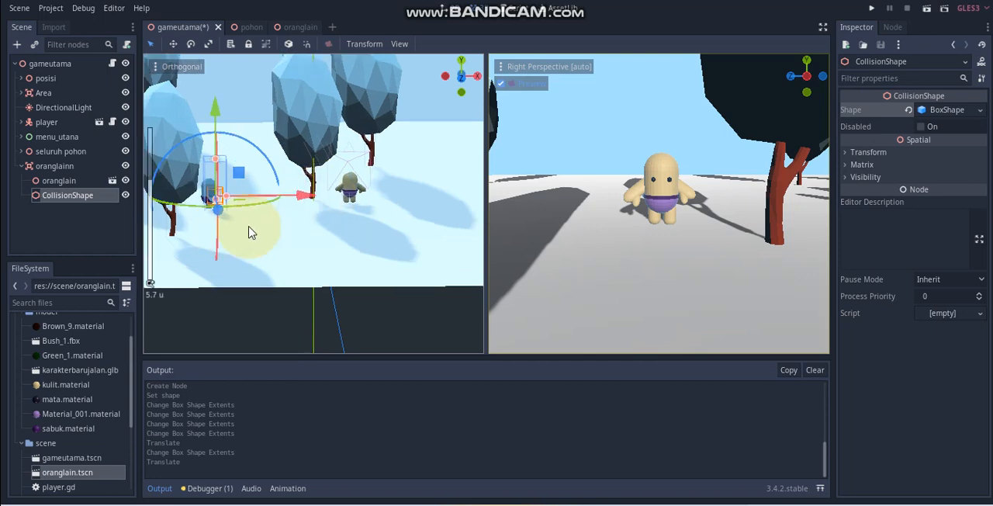
{"action": "middle_click_drag", "start_coordinate": [248, 233], "coordinate": [394, 243]}
{"action": "left_click_drag", "start_coordinate": [382, 246], "coordinate": [384, 255]}
{"action": "middle_click_drag", "start_coordinate": [268, 278], "coordinate": [177, 267]}
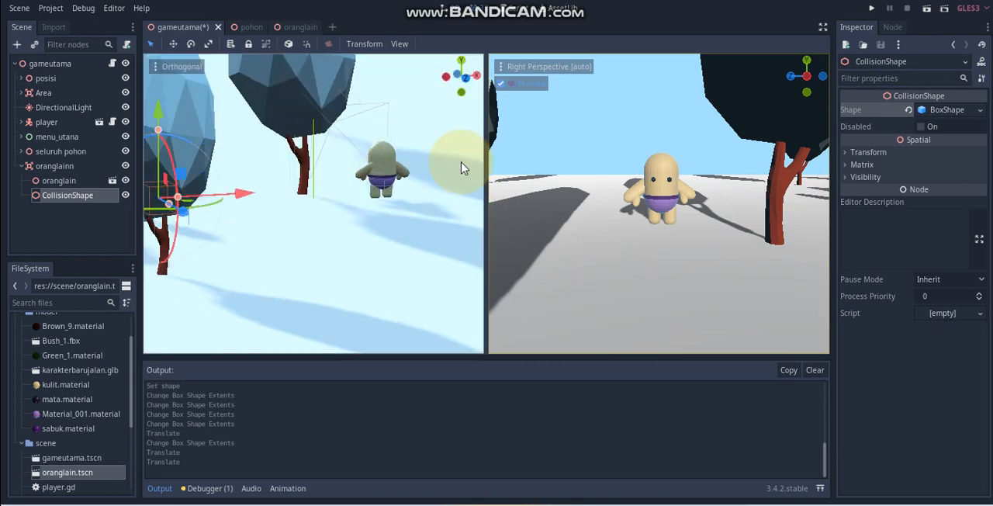
{"action": "middle_click_drag", "start_coordinate": [381, 177], "coordinate": [452, 244]}
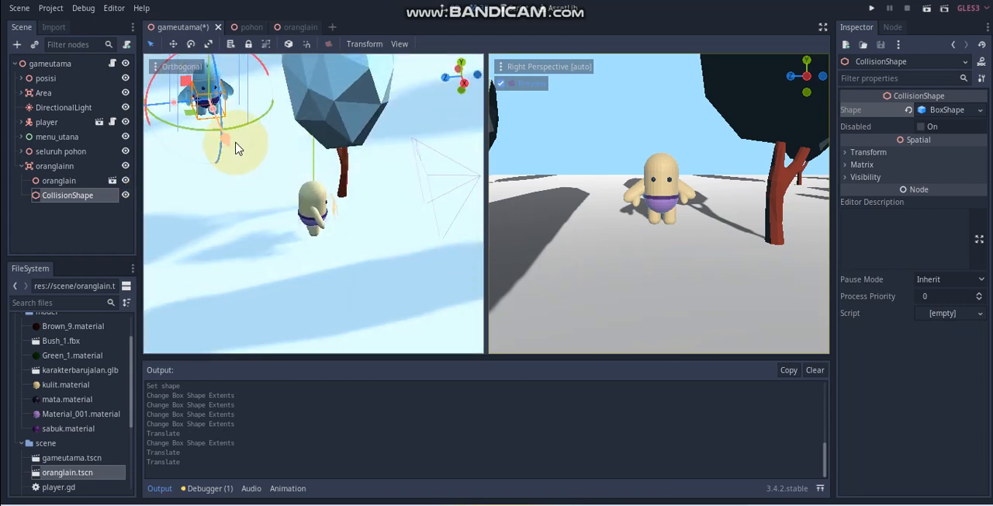
{"action": "key", "text": "ctrl+s"}
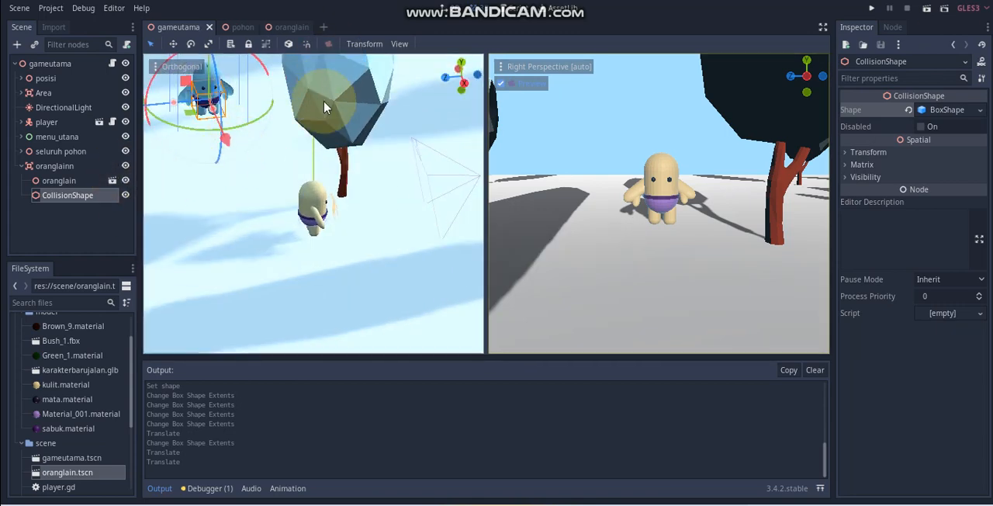
Step: Connect the oranglainn area's body_entered signal to the gameutama script with the receiver method _on_oranglainn_body_entered
{"action": "left_click", "coordinate": [45, 165]}
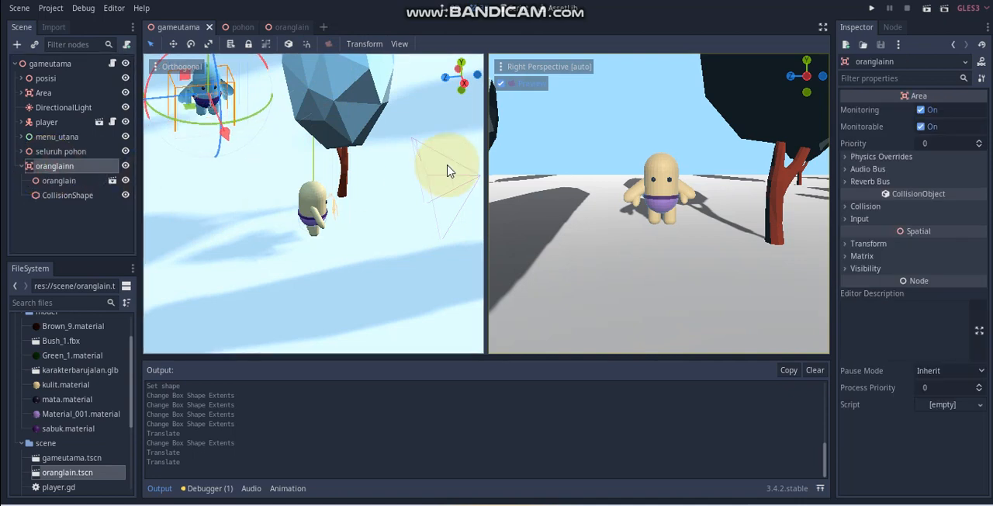
{"action": "left_click_drag", "start_coordinate": [206, 132], "coordinate": [186, 98]}
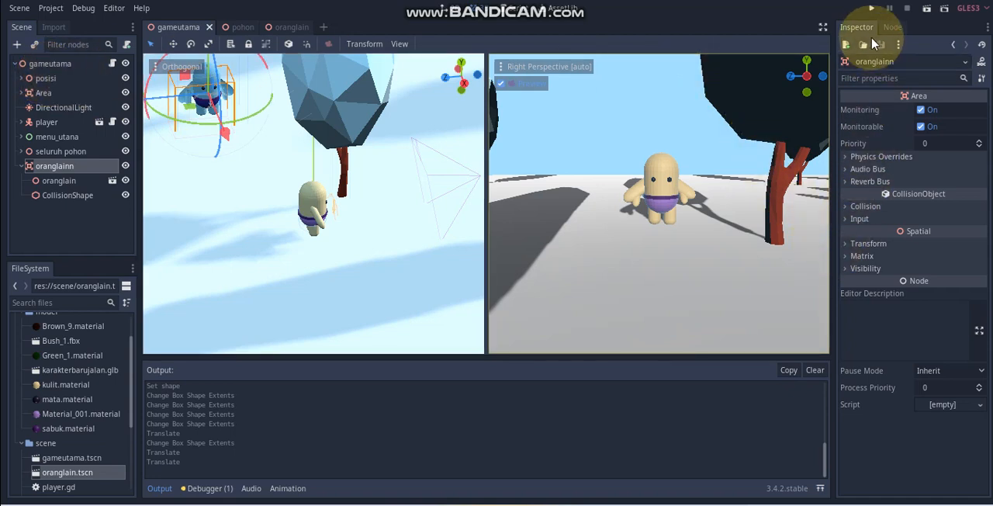
{"action": "left_click", "coordinate": [893, 28]}
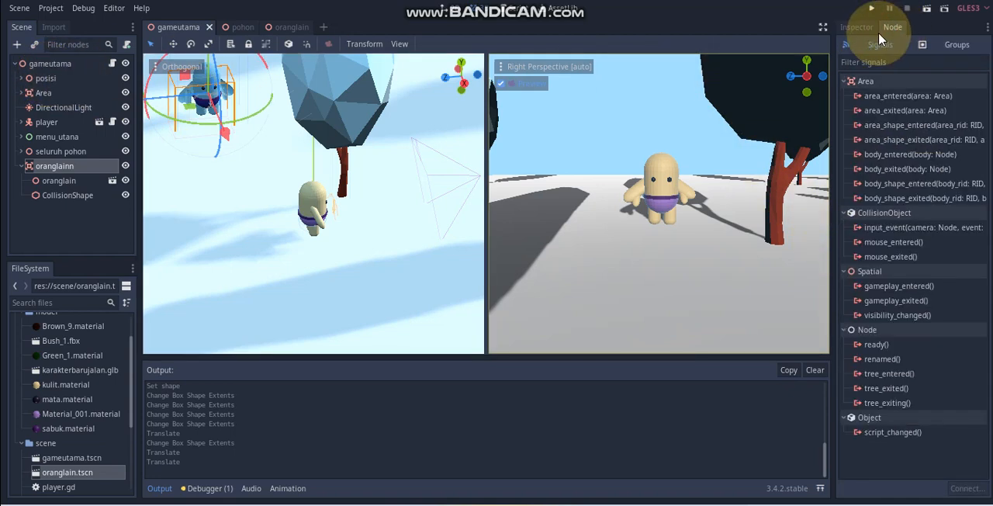
{"action": "left_click", "coordinate": [893, 155]}
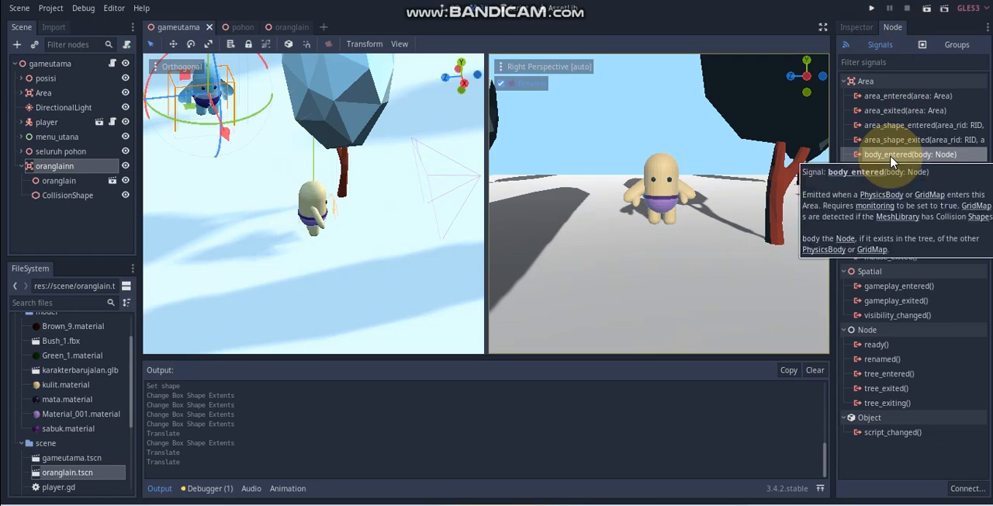
{"action": "double_click", "coordinate": [892, 156]}
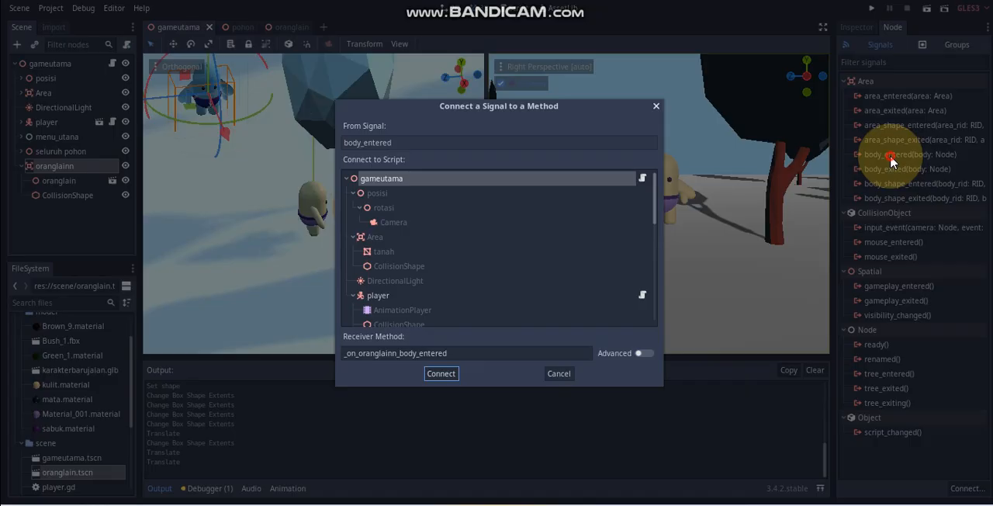
{"action": "left_click", "coordinate": [583, 181]}
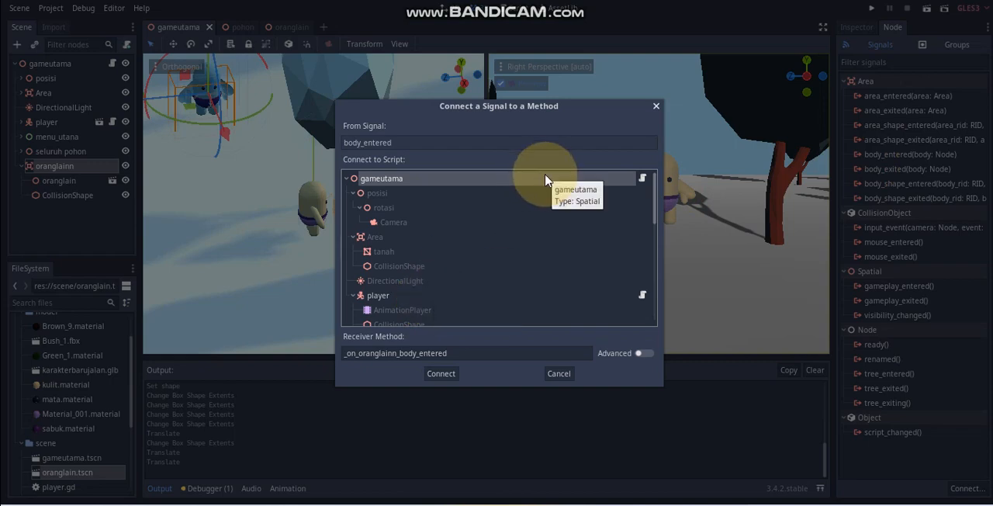
{"action": "left_click", "coordinate": [452, 373]}
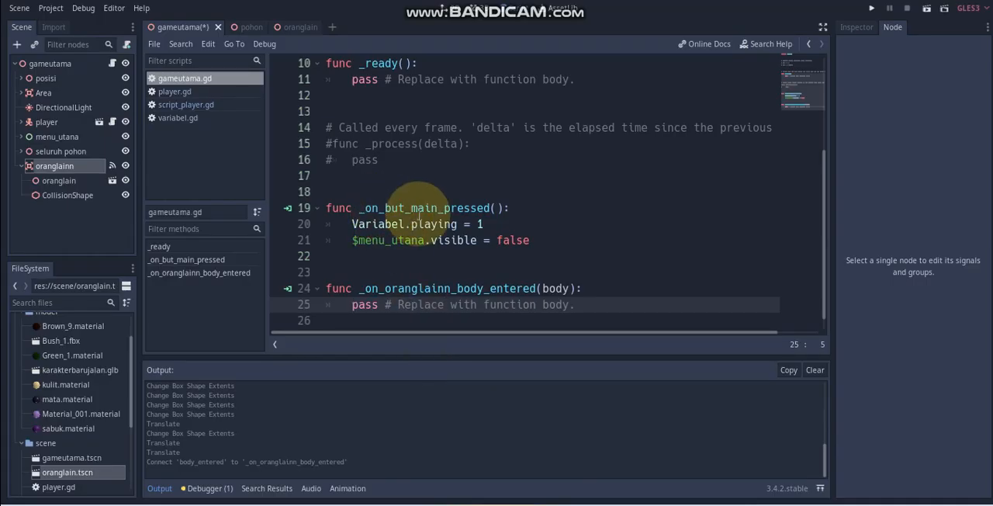
Step: Replace the placeholder body of _on_oranglainn_body_entered with print("deteksi") and save
{"action": "left_click_drag", "start_coordinate": [575, 304], "coordinate": [353, 291]}
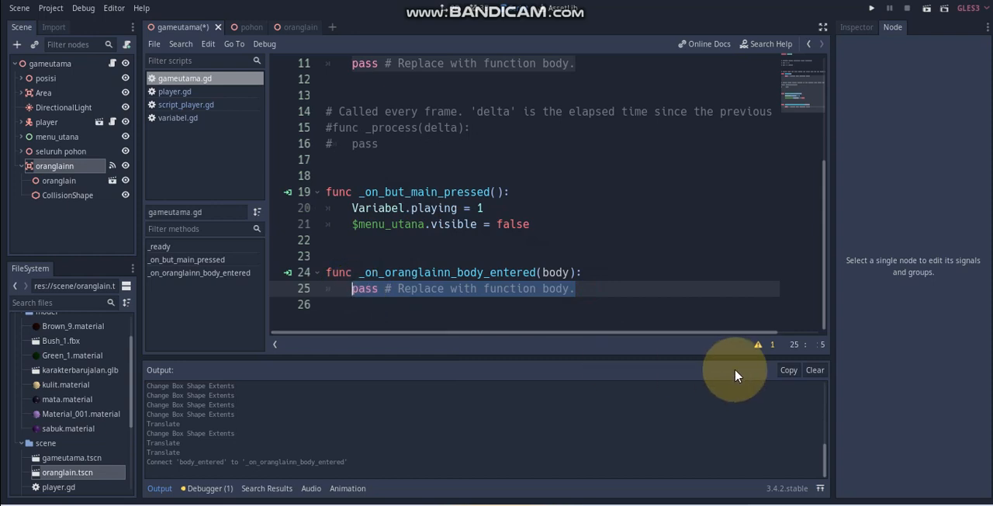
{"action": "type", "text": "prin"}
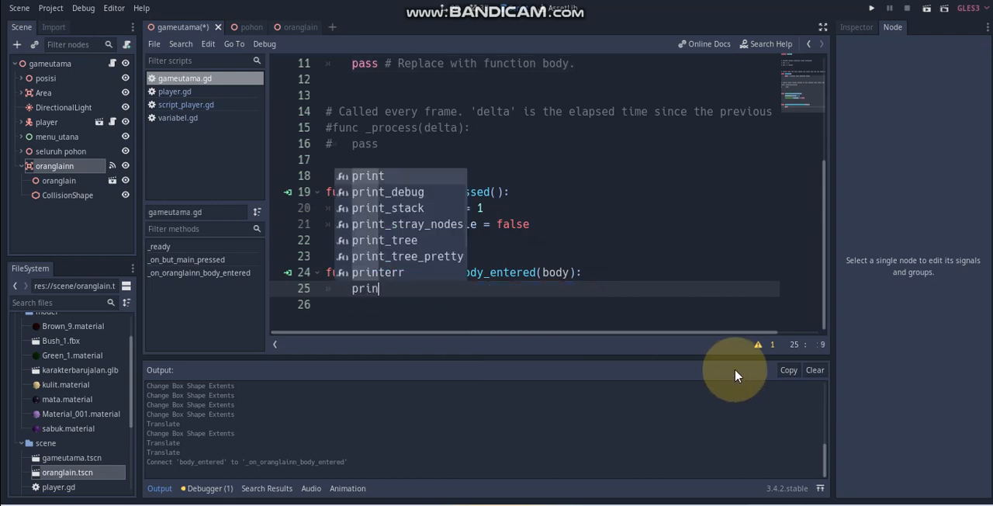
{"action": "type", "text": "t("}
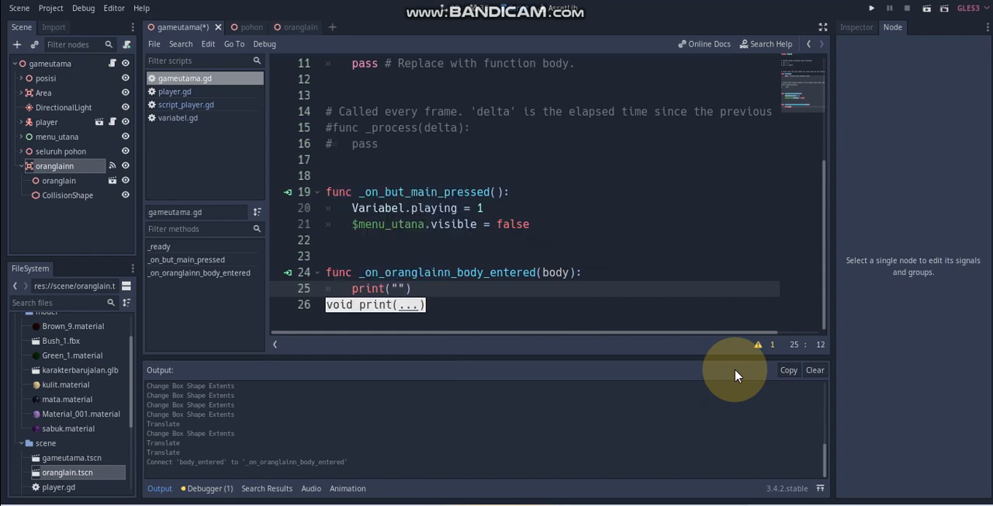
{"action": "type", "text": "\"deteksi"}
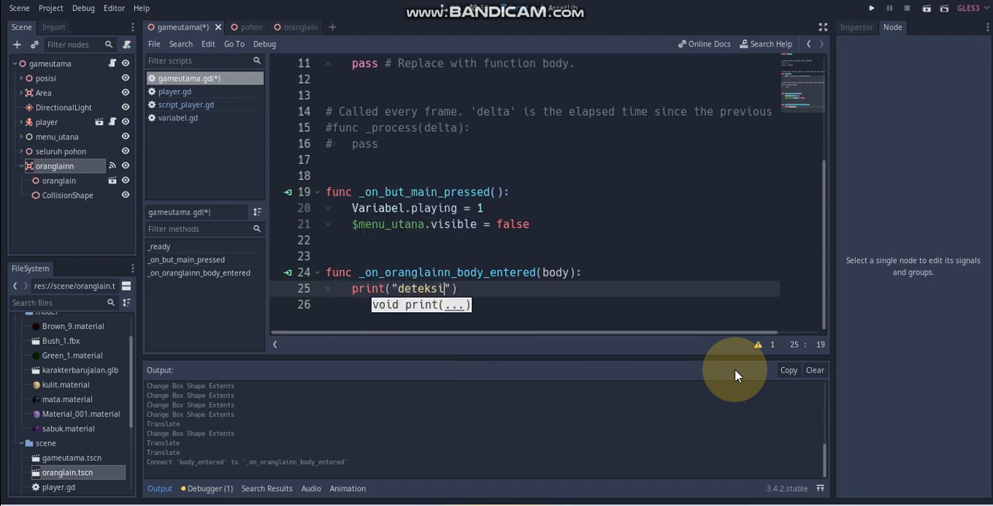
{"action": "key", "text": "ctrl+s"}
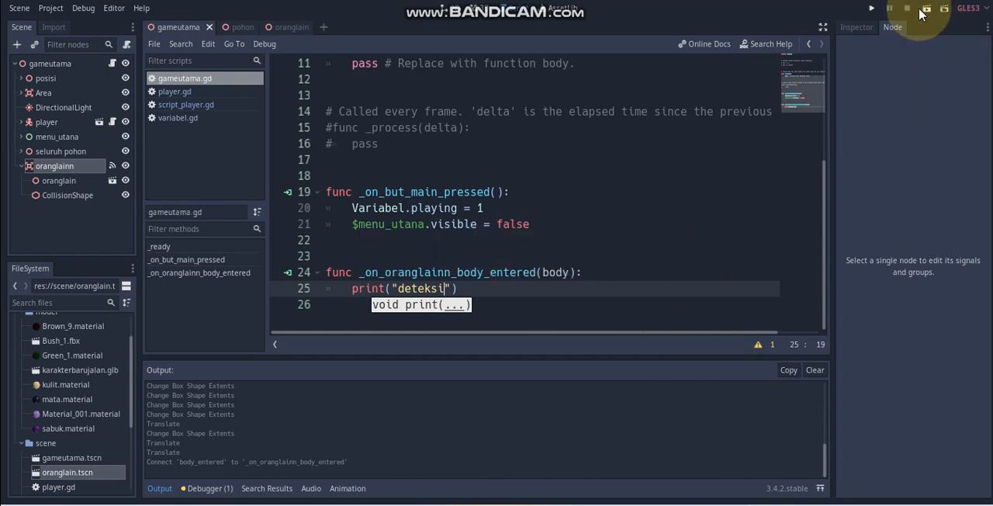
Step: Run the gameutama scene, walk the player into the second character, check the output for the detection message, and close the game
{"action": "left_click", "coordinate": [925, 9]}
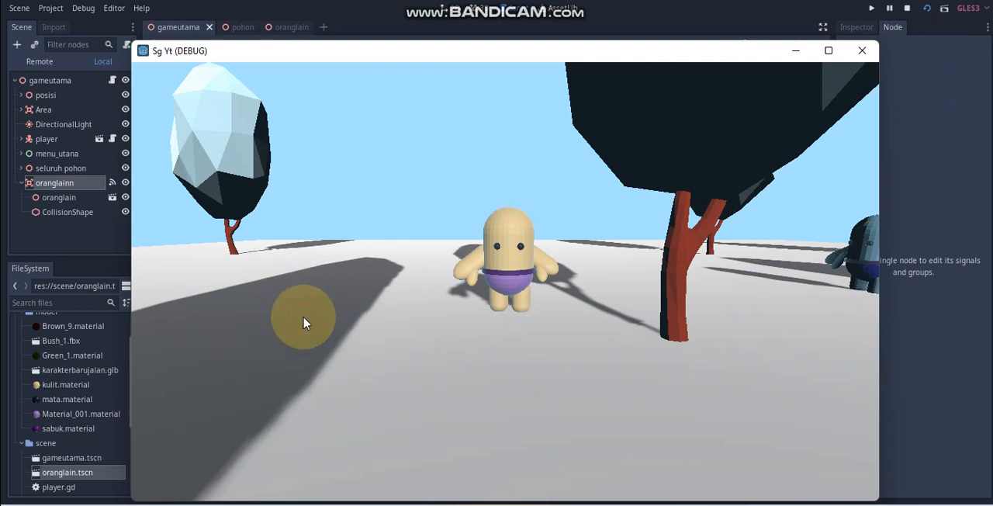
{"action": "key", "text": "Right"}
{"action": "key", "text": "Up"}
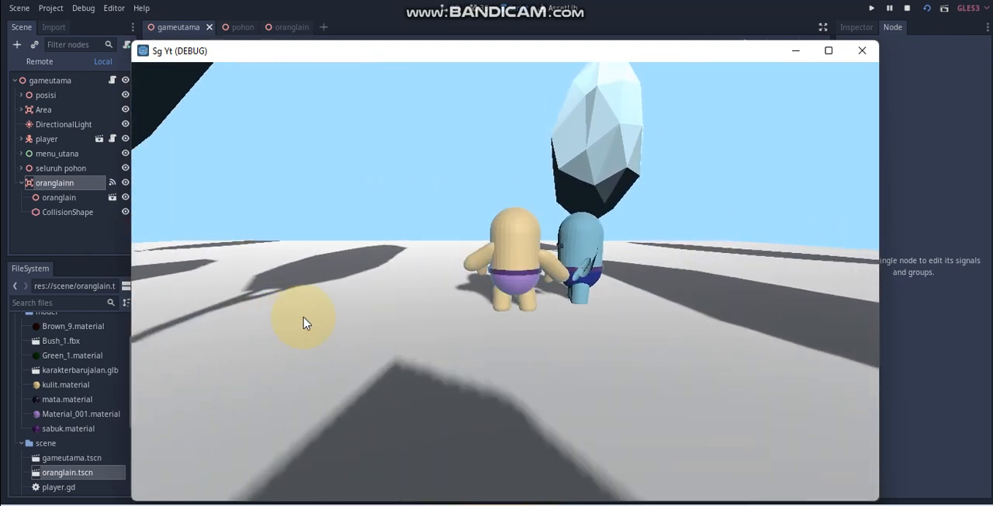
{"action": "key", "text": "Right"}
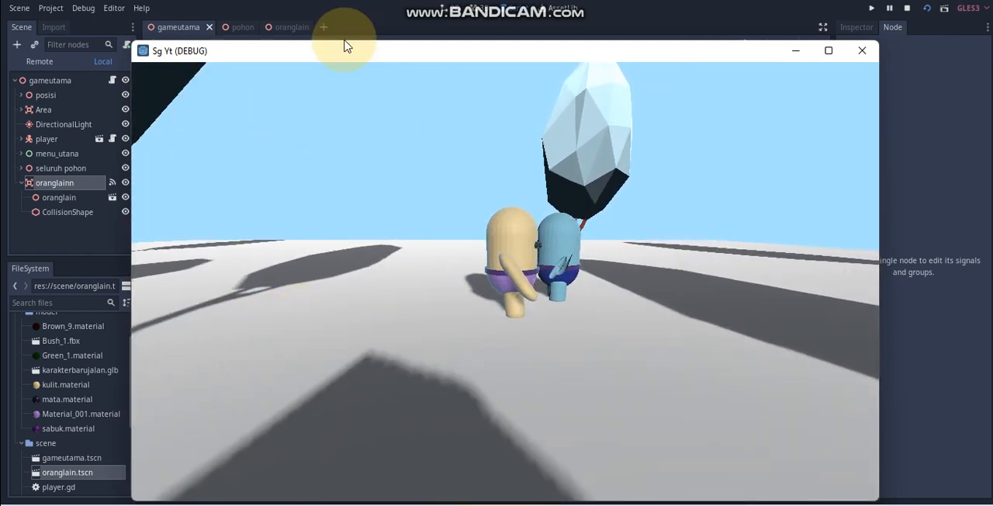
{"action": "left_click_drag", "start_coordinate": [344, 47], "coordinate": [541, 31]}
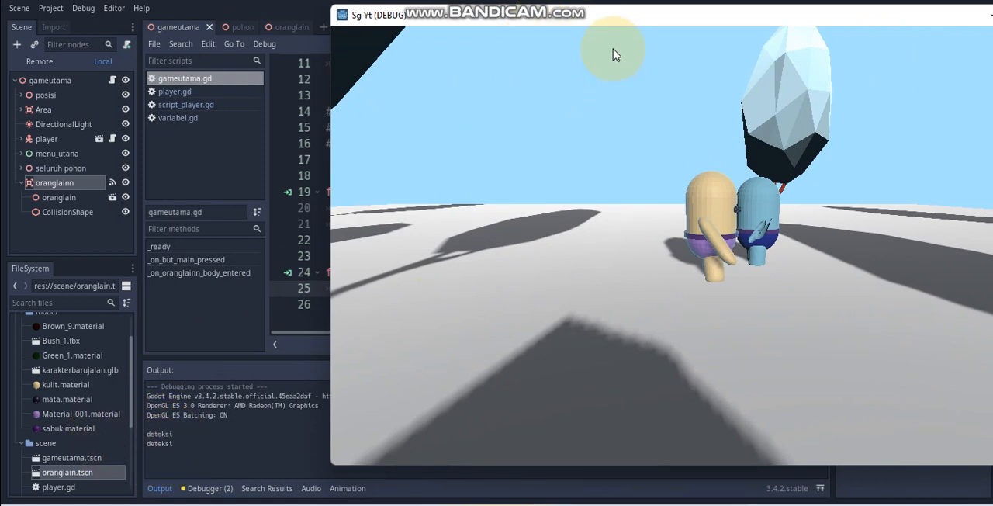
{"action": "left_click_drag", "start_coordinate": [641, 23], "coordinate": [314, 28]}
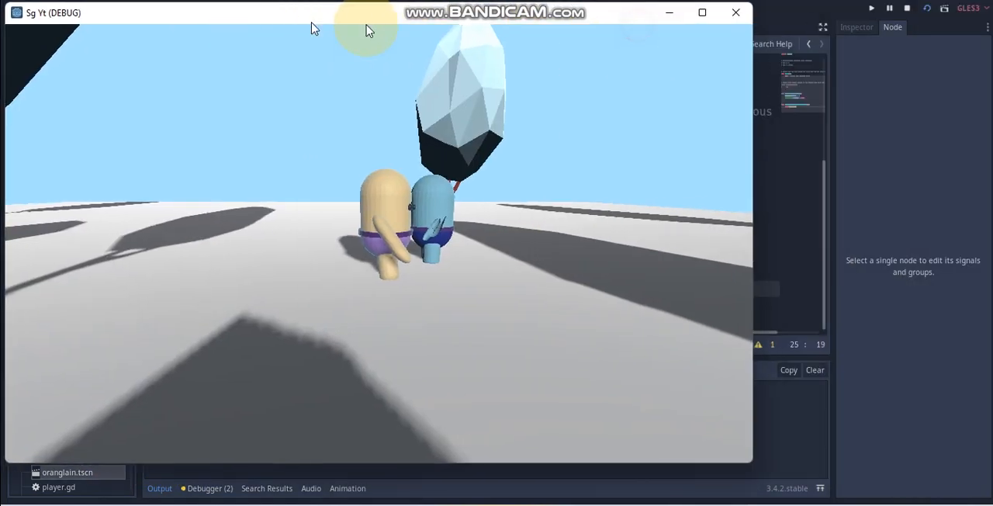
{"action": "left_click", "coordinate": [735, 17]}
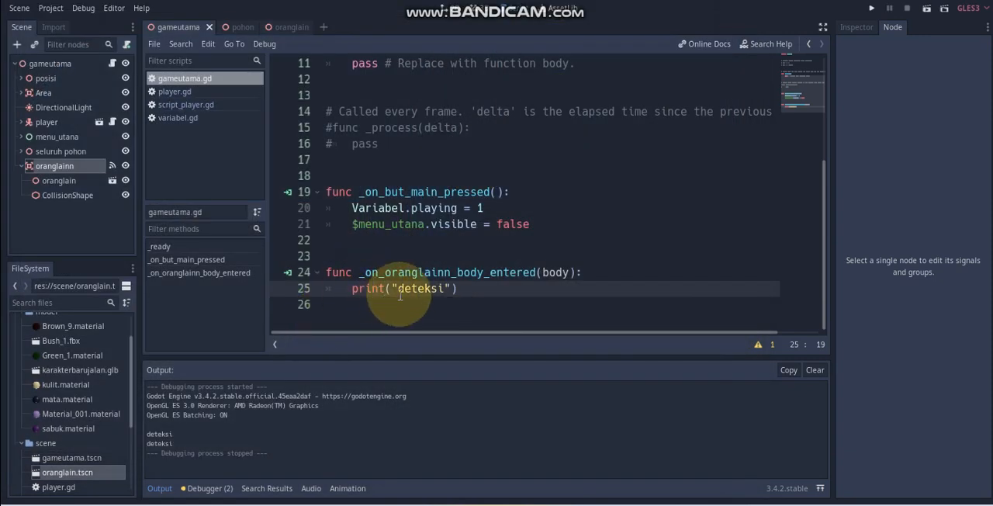
{"action": "left_click_drag", "start_coordinate": [466, 290], "coordinate": [353, 289]}
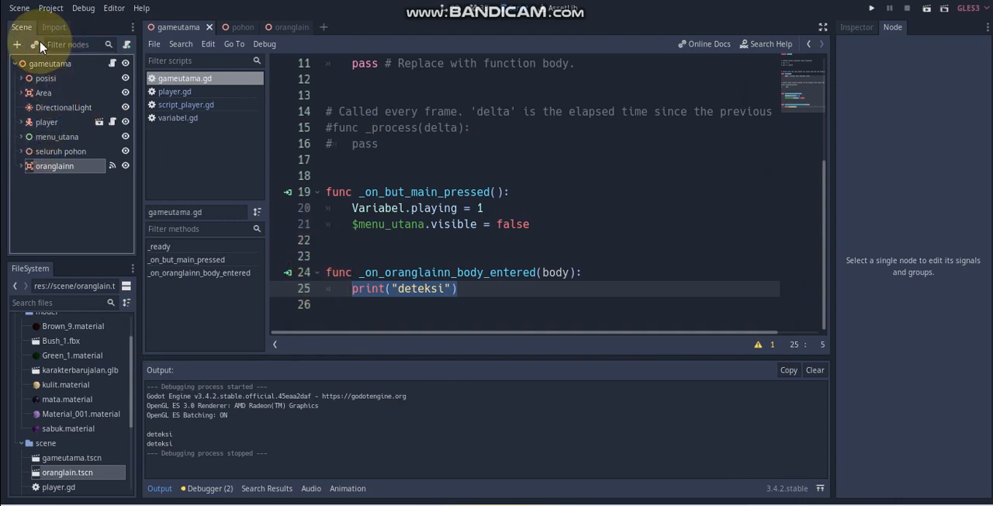
Step: Add a Control node as a child of the gameutama root node
{"action": "right_click", "coordinate": [63, 68]}
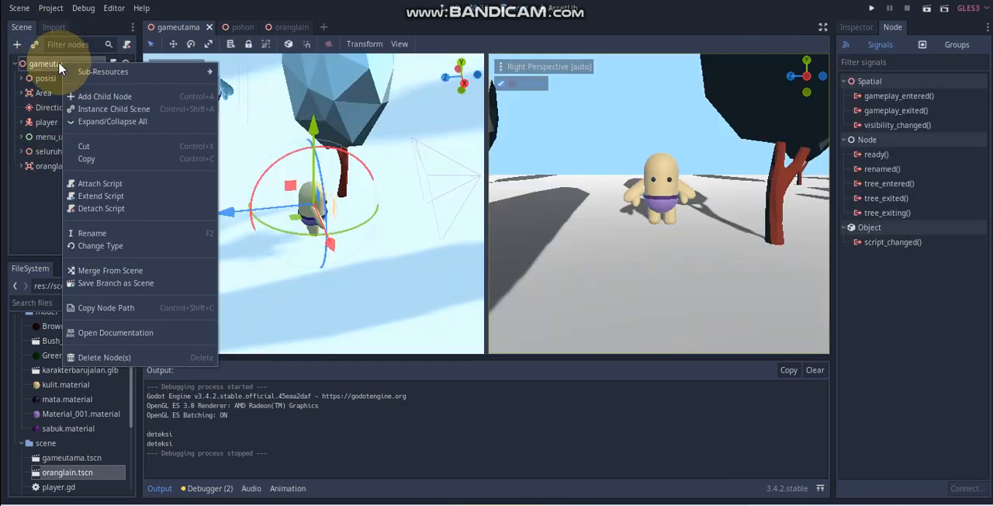
{"action": "left_click", "coordinate": [81, 94]}
{"action": "type", "text": "col"}
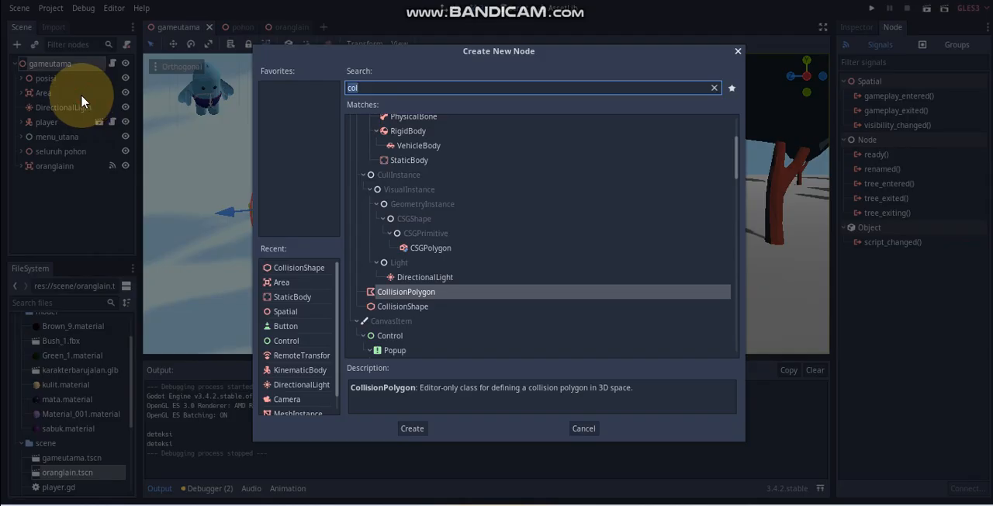
{"action": "key", "text": "BackSpace"}
{"action": "type", "text": "nt"}
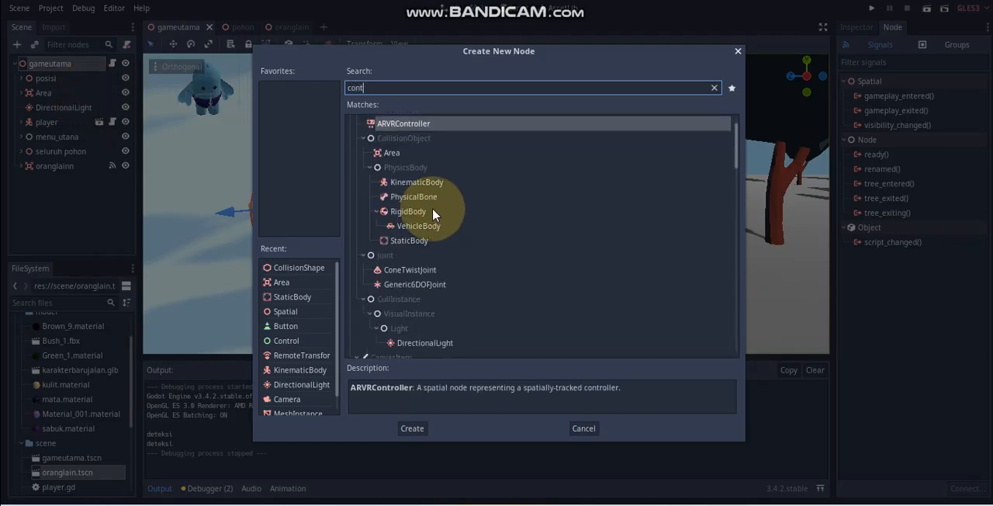
{"action": "scroll", "coordinate": [432, 210], "scroll_direction": "up", "scroll_amount": 1}
{"action": "scroll", "coordinate": [417, 191], "scroll_direction": "down", "scroll_amount": 6}
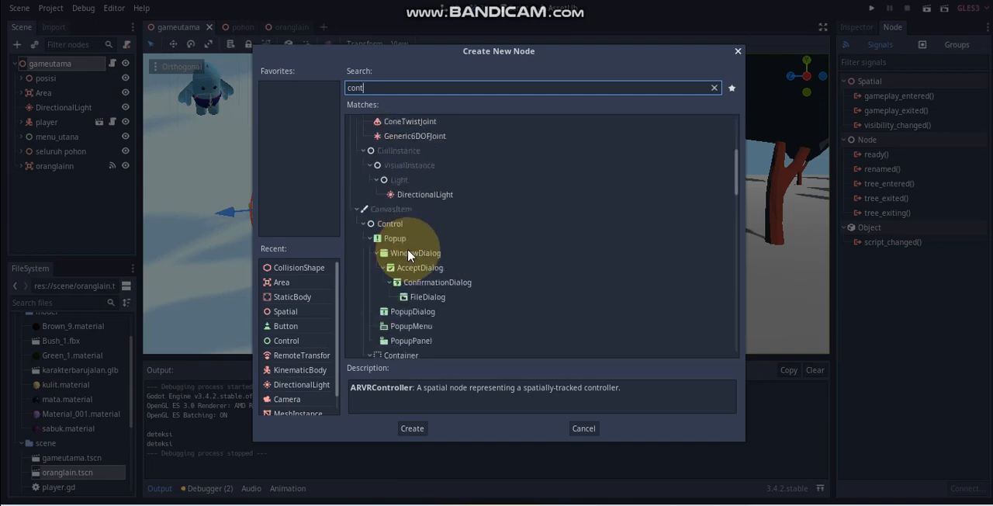
{"action": "left_click", "coordinate": [384, 223]}
{"action": "left_click", "coordinate": [412, 428]}
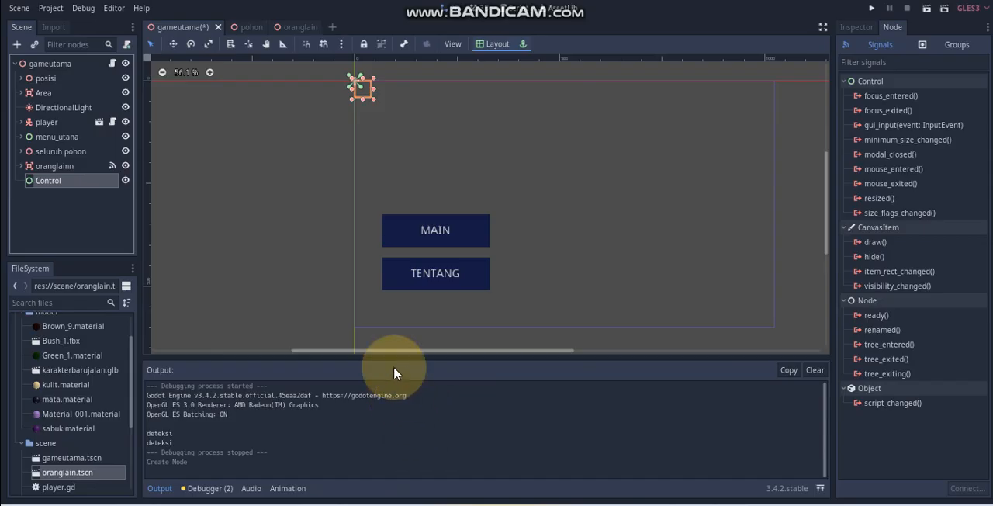
Step: Hide the menu_utana node and apply the Full Rect layout to the new Control node
{"action": "left_click", "coordinate": [125, 137]}
{"action": "left_click", "coordinate": [497, 44]}
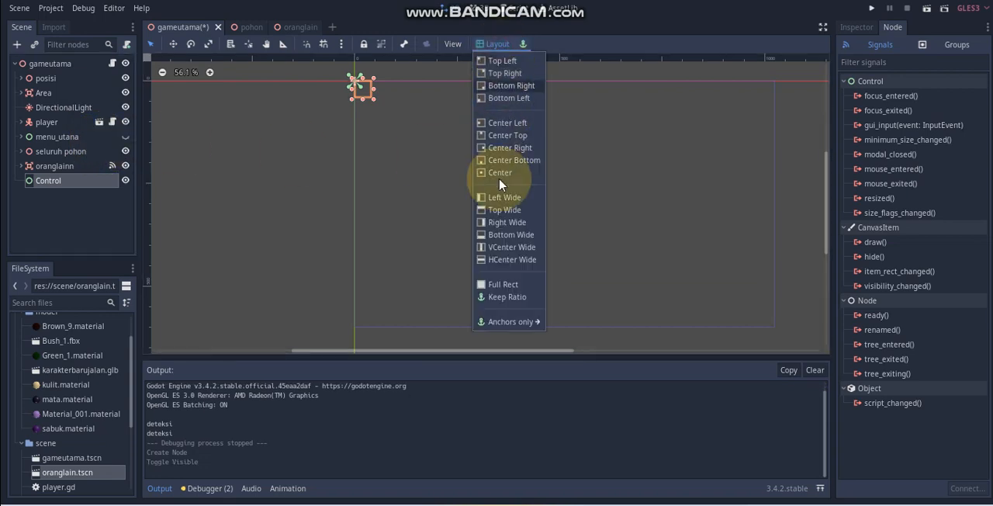
{"action": "left_click", "coordinate": [503, 285]}
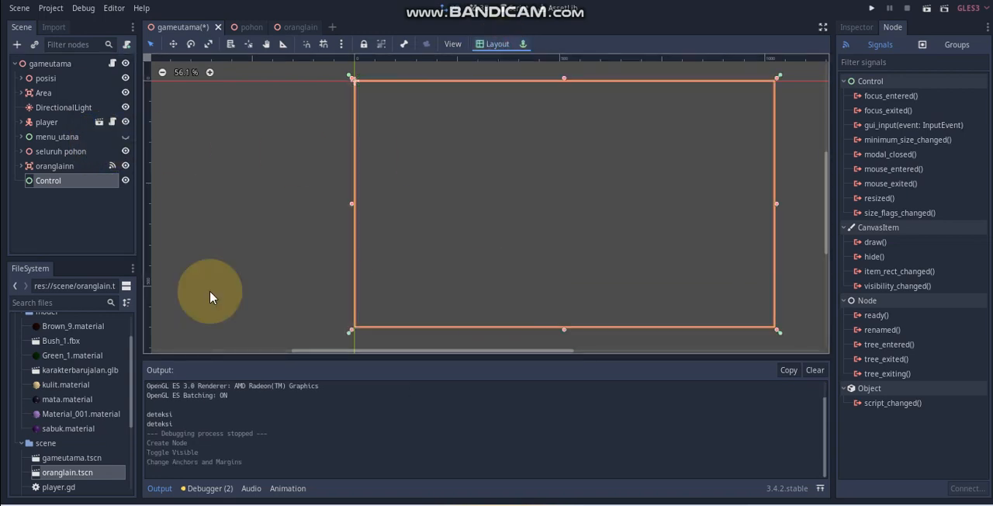
Step: Rename the Control node to percakapan and add a Panel node as its child
{"action": "double_click", "coordinate": [58, 186]}
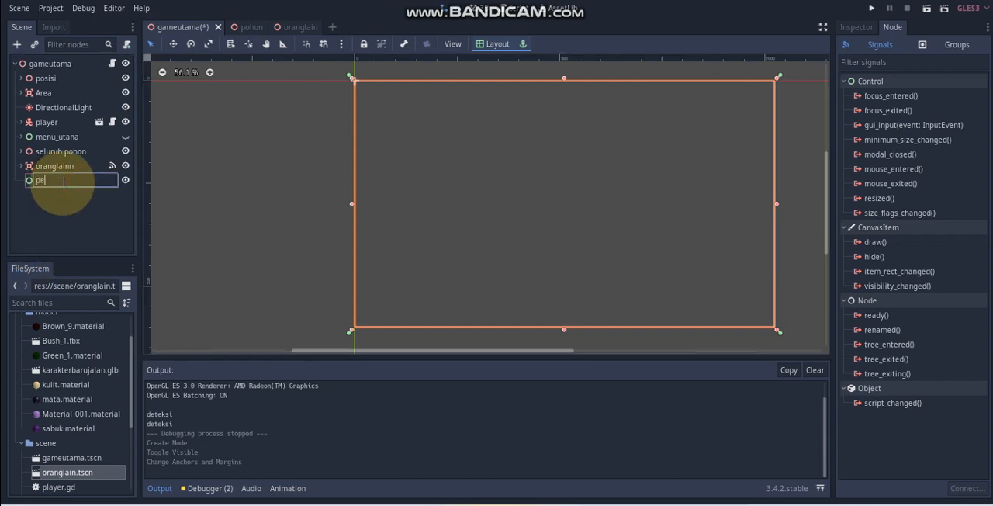
{"action": "key", "text": "Return"}
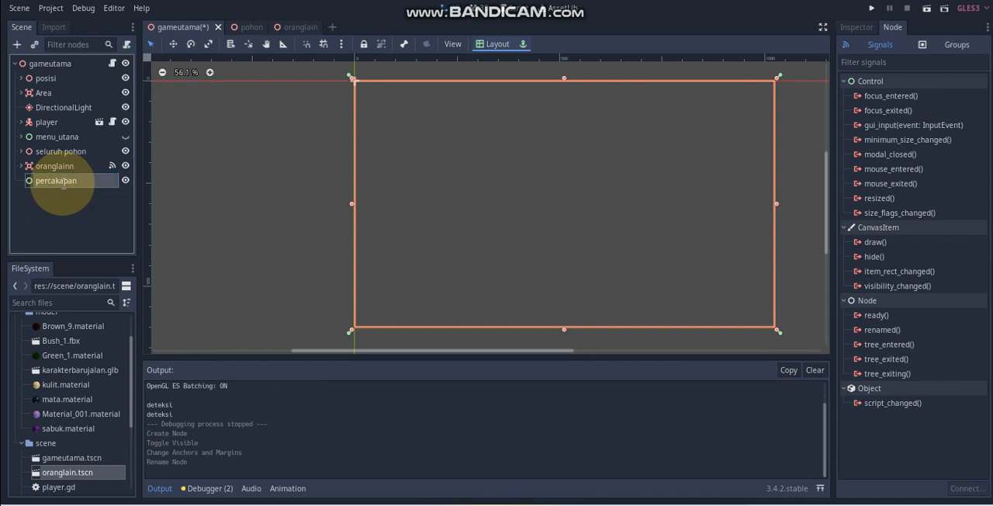
{"action": "right_click", "coordinate": [63, 186]}
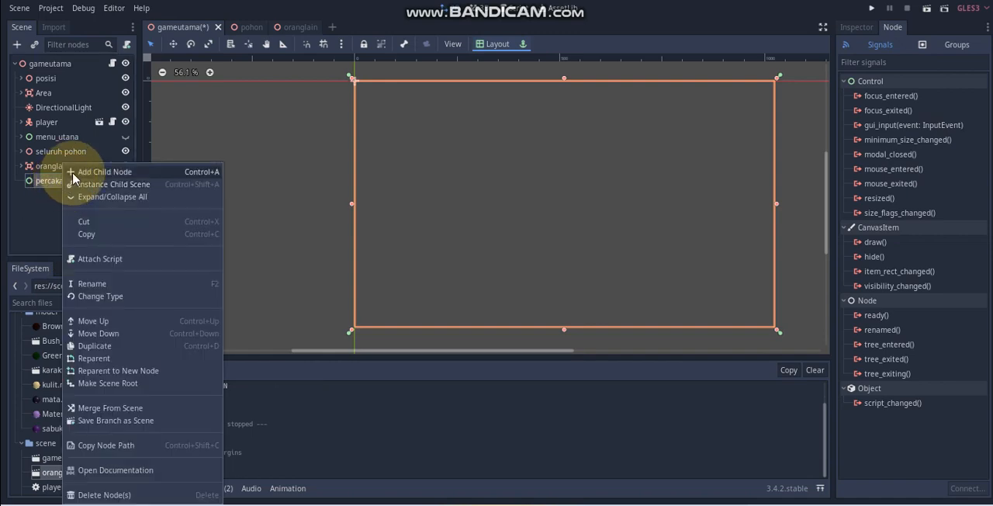
{"action": "left_click", "coordinate": [73, 174]}
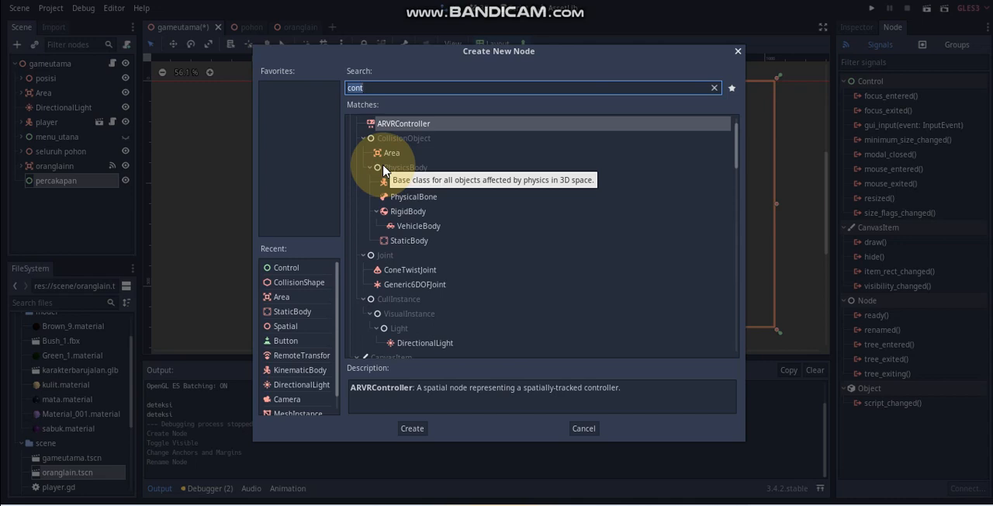
{"action": "type", "text": "panel"}
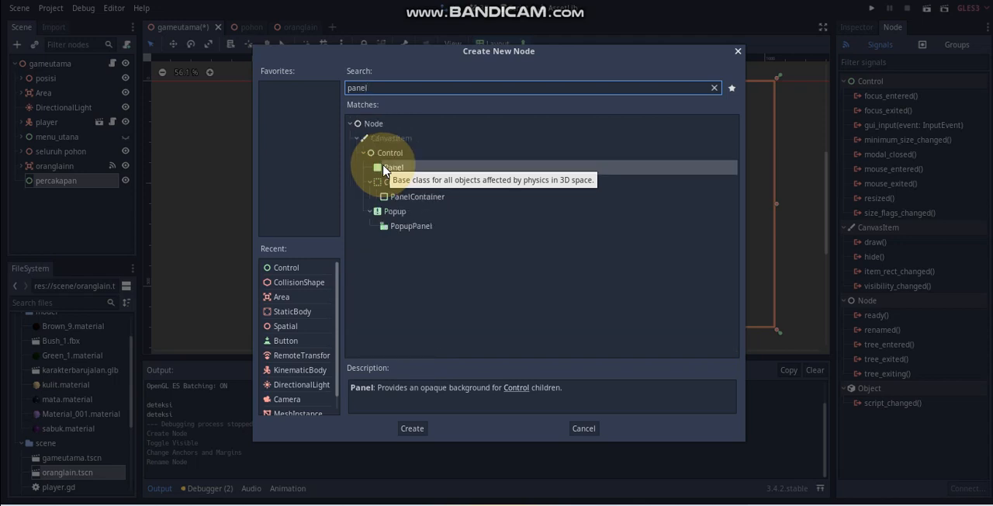
{"action": "left_click", "coordinate": [438, 168]}
{"action": "left_click", "coordinate": [412, 429]}
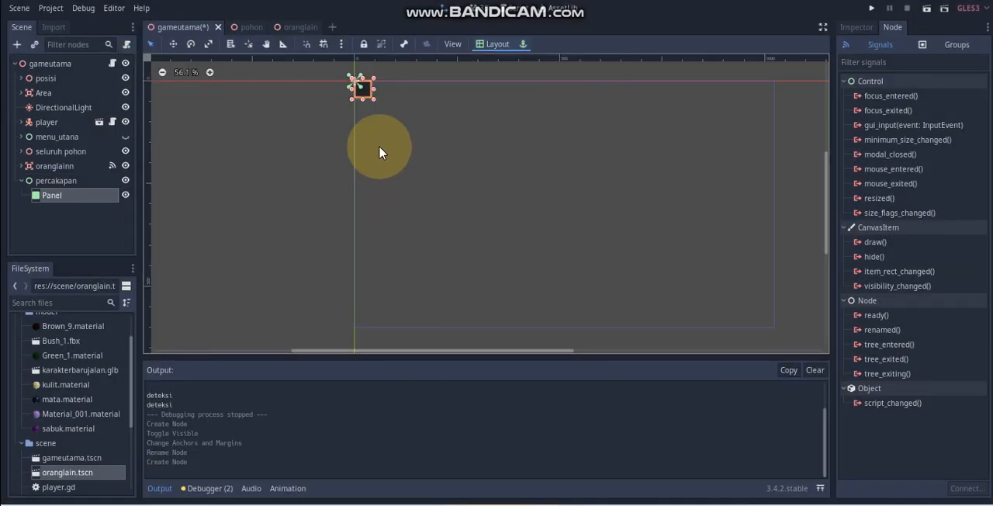
Step: Resize the Panel to about 942 × 151 and place it along the lower edge of the game frame at about (42, 403)
{"action": "left_click_drag", "start_coordinate": [370, 99], "coordinate": [681, 140]}
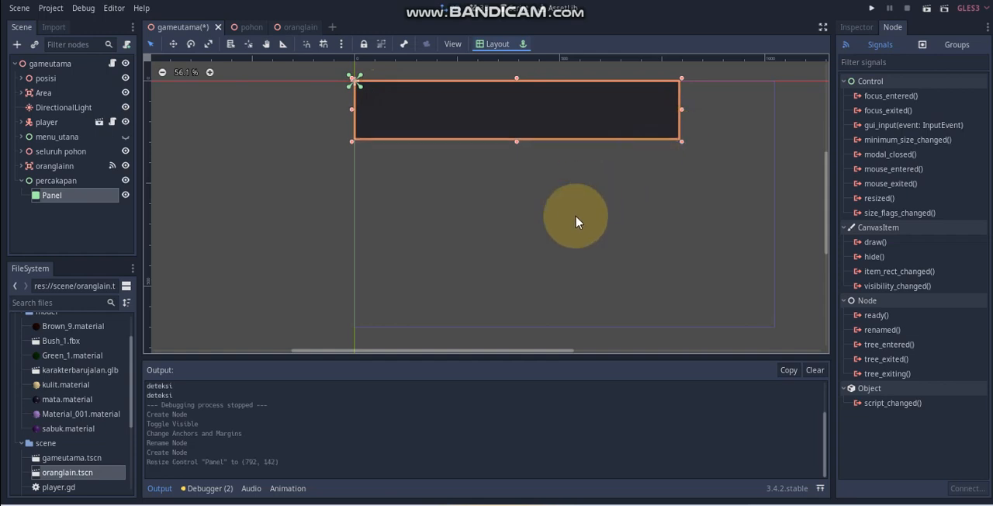
{"action": "left_click", "coordinate": [576, 222]}
{"action": "left_click", "coordinate": [565, 116]}
{"action": "left_click_drag", "start_coordinate": [565, 116], "coordinate": [581, 279]}
{"action": "left_click_drag", "start_coordinate": [701, 276], "coordinate": [761, 274]}
{"action": "left_click_drag", "start_coordinate": [565, 237], "coordinate": [565, 237]}
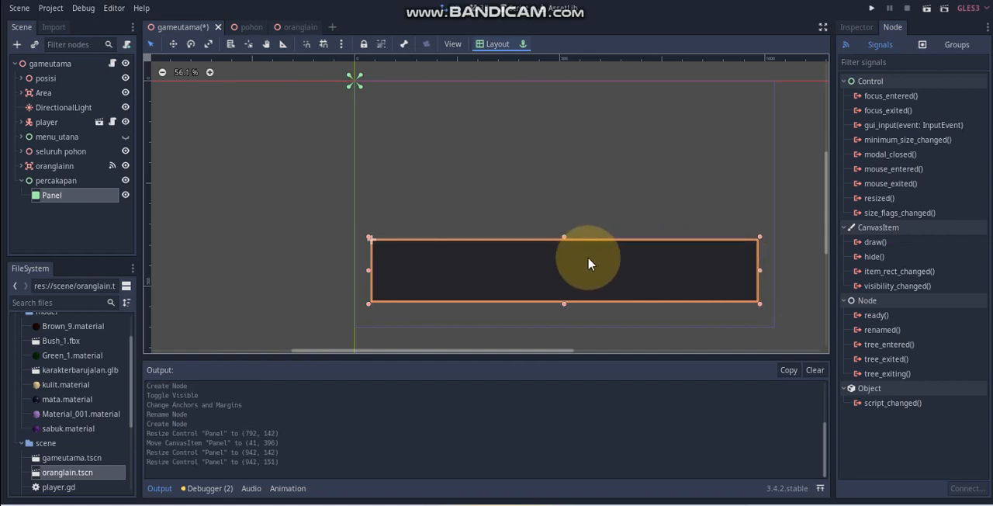
{"action": "left_click", "coordinate": [789, 256]}
{"action": "left_click", "coordinate": [687, 282]}
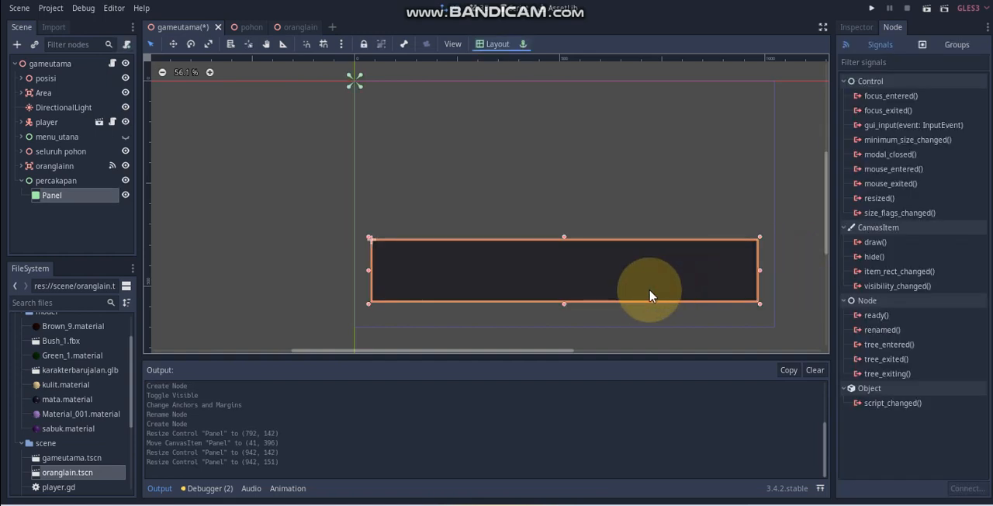
{"action": "left_click_drag", "start_coordinate": [665, 284], "coordinate": [668, 284]}
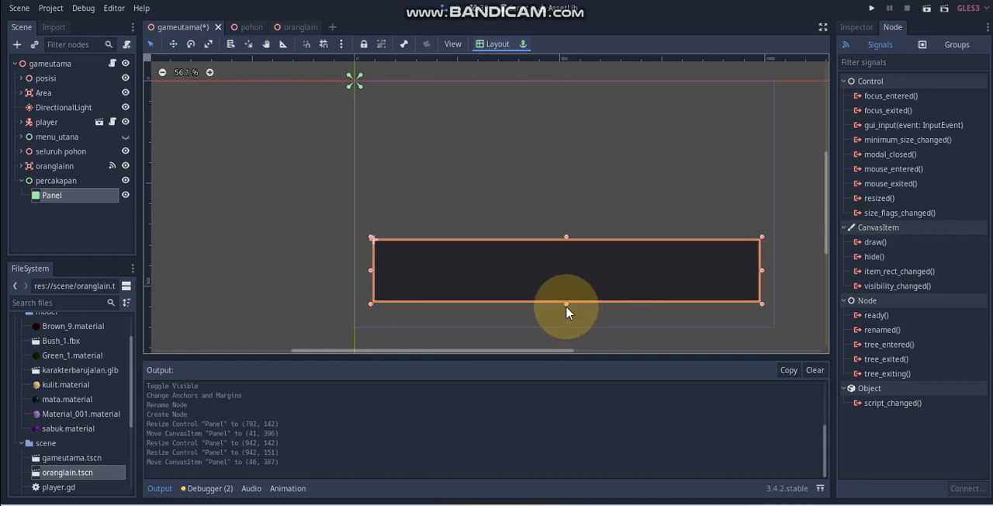
{"action": "left_click_drag", "start_coordinate": [566, 300], "coordinate": [566, 315]}
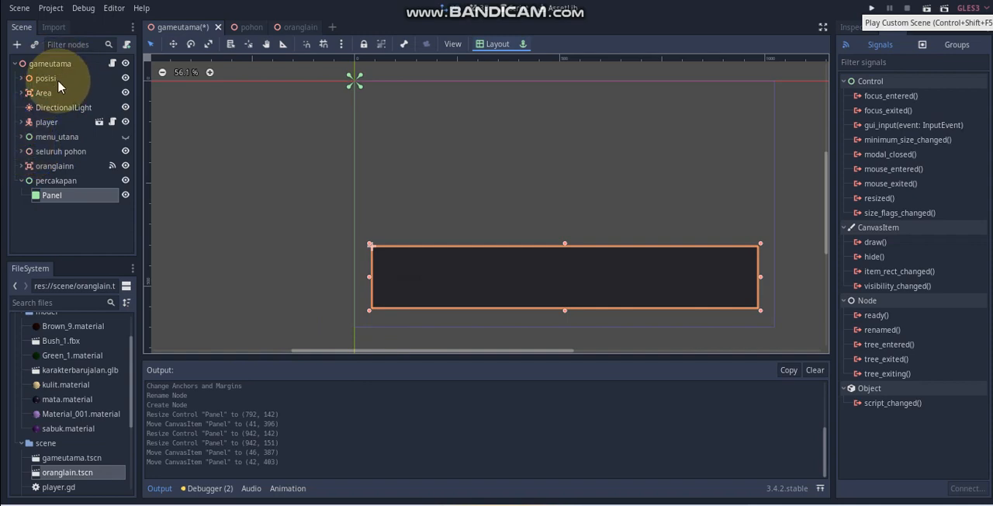
Step: Add a RichTextLabel under percakapan, sized about 265 × 86 and placed inside the dark panel at about (78, 424)
{"action": "left_click", "coordinate": [57, 181]}
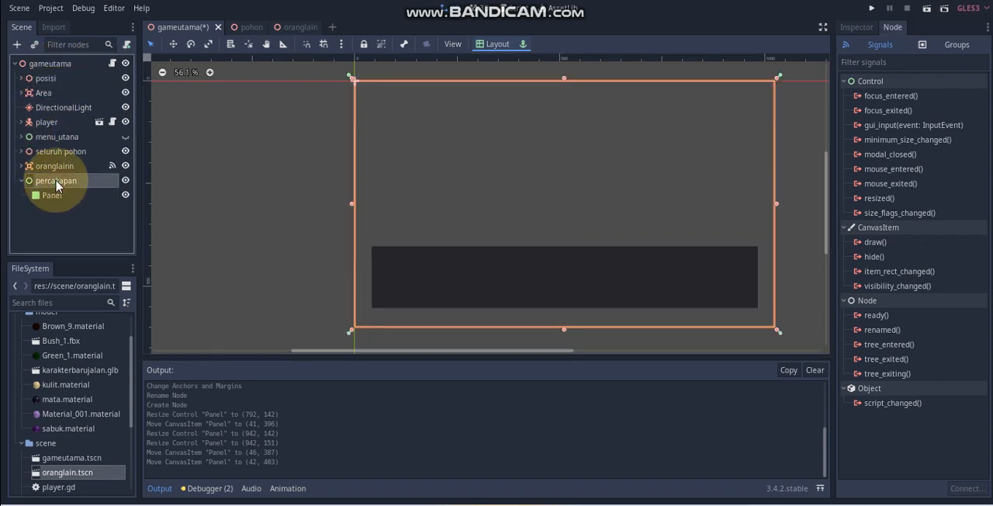
{"action": "right_click", "coordinate": [57, 181]}
{"action": "left_click", "coordinate": [86, 167]}
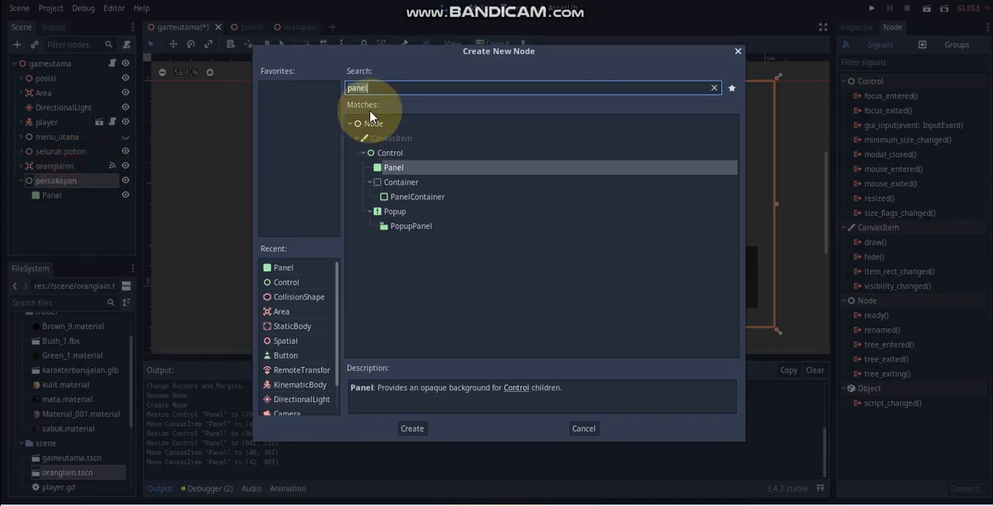
{"action": "key", "text": "BackSpace"}
{"action": "key", "text": "BackSpace"}
{"action": "key", "text": "BackSpace"}
{"action": "key", "text": "BackSpace"}
{"action": "key", "text": "BackSpace"}
{"action": "type", "text": "rich"}
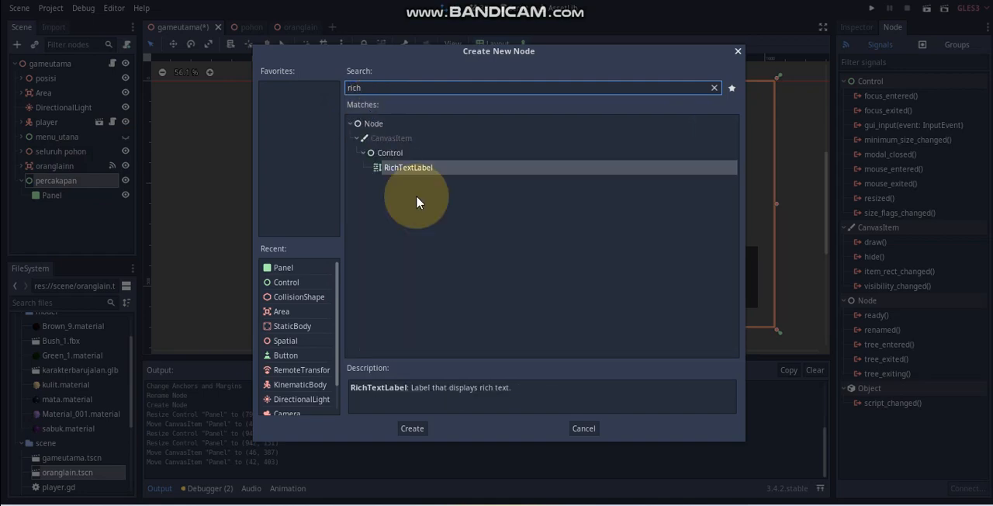
{"action": "left_click", "coordinate": [414, 429]}
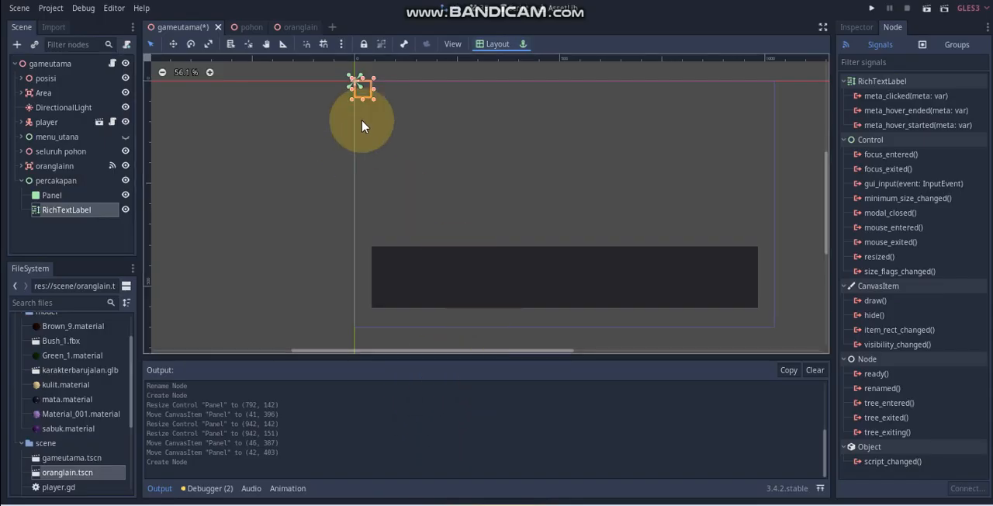
{"action": "left_click_drag", "start_coordinate": [374, 98], "coordinate": [455, 287]}
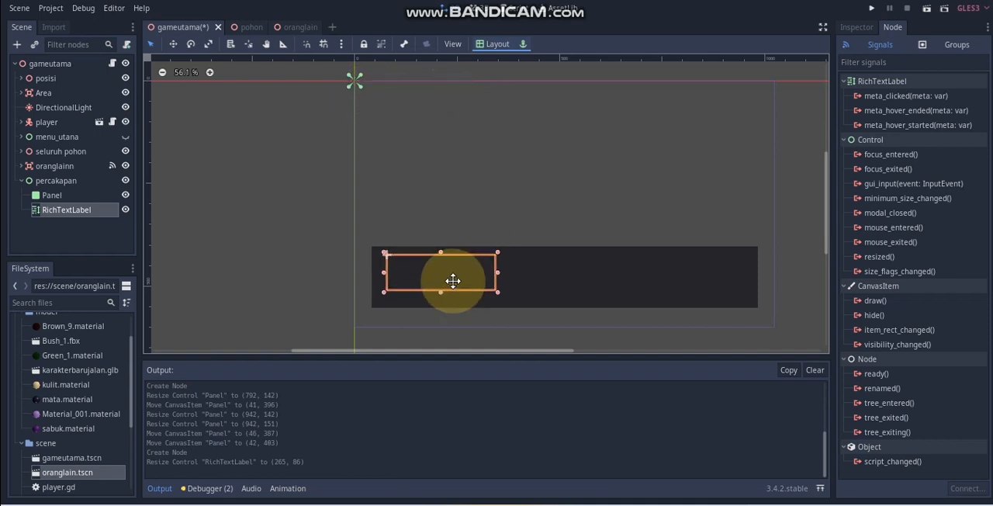
Step: Set the RichTextLabel's text to "Halo, selamat datang di hutan indah"
{"action": "left_click", "coordinate": [852, 30]}
{"action": "left_click", "coordinate": [902, 193]}
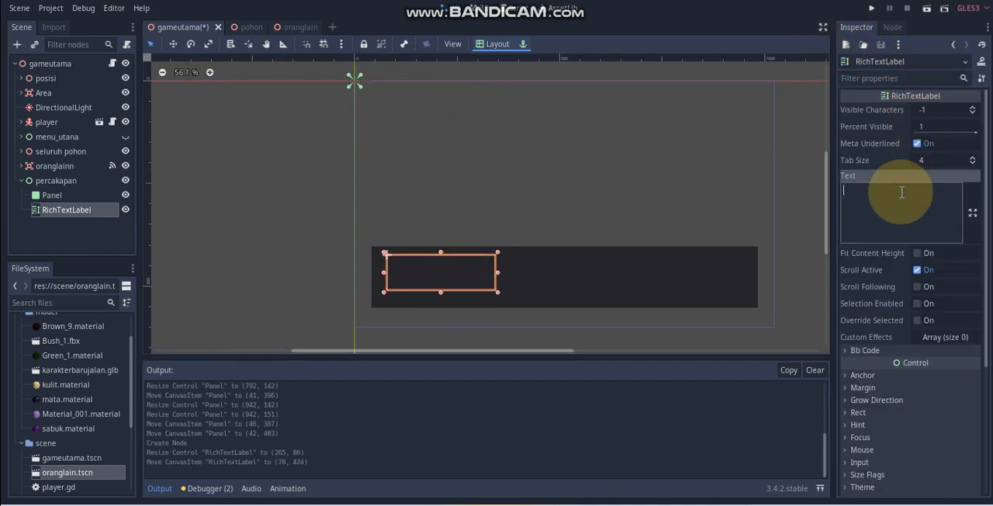
{"action": "type", "text": "H"}
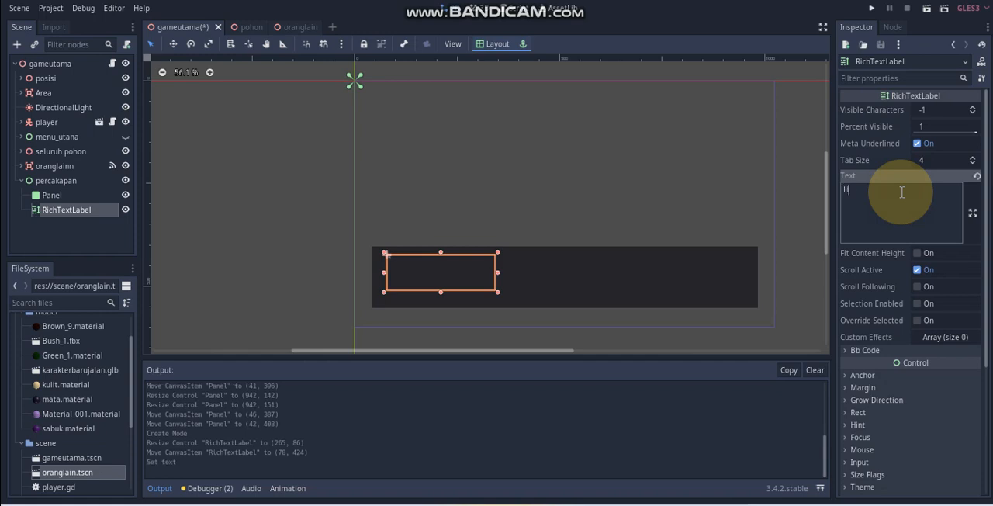
{"action": "type", "text": "alo, "}
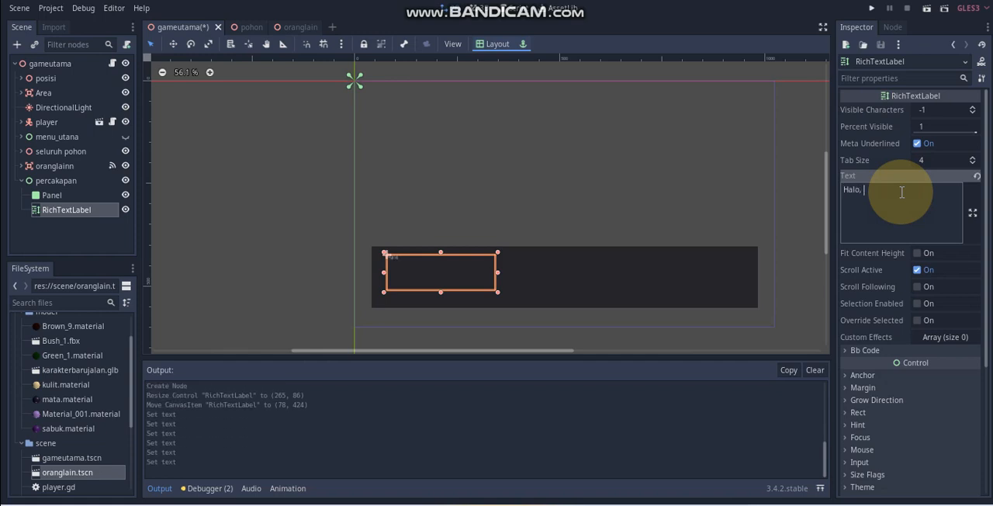
{"action": "type", "text": "selamat datang di hutan indah"}
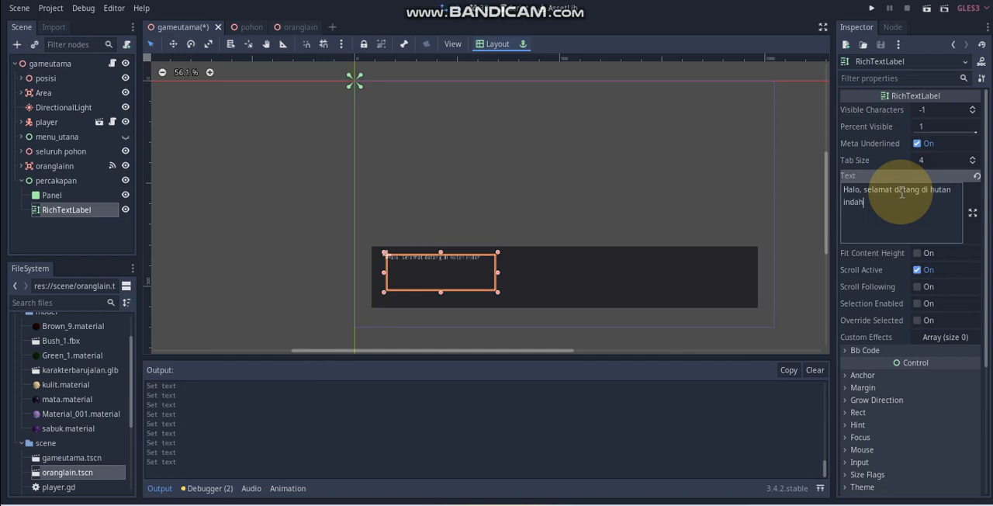
Step: Set the RichTextLabel's rect scale to 2 in both x and y
{"action": "left_click", "coordinate": [428, 257]}
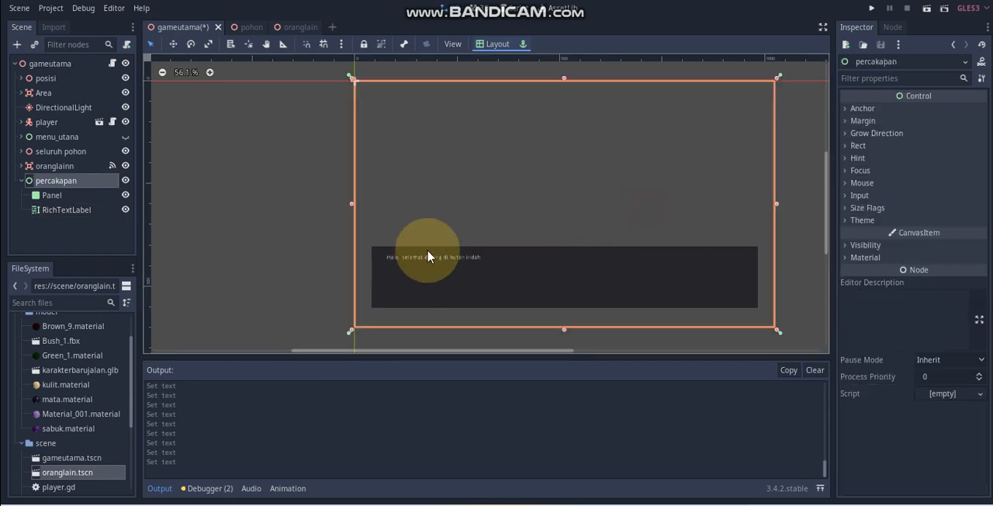
{"action": "left_click", "coordinate": [432, 261]}
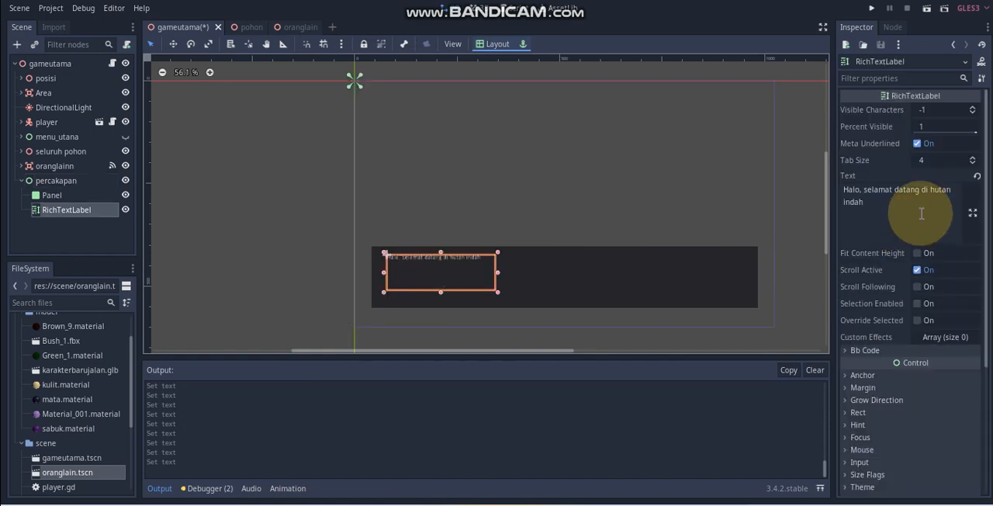
{"action": "scroll", "coordinate": [909, 290], "scroll_direction": "down", "scroll_amount": 2}
{"action": "scroll", "coordinate": [910, 289], "scroll_direction": "down", "scroll_amount": 3}
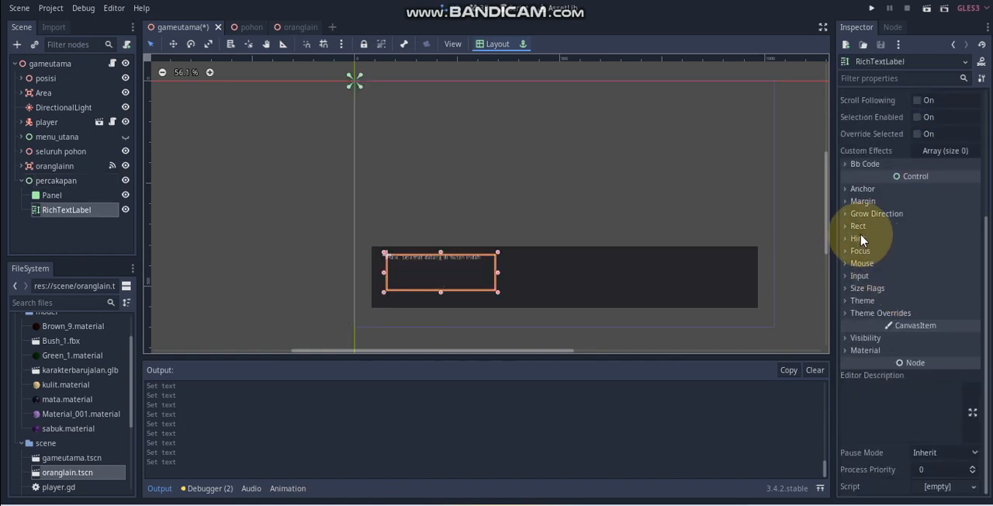
{"action": "left_click", "coordinate": [860, 226]}
{"action": "left_click", "coordinate": [943, 358]}
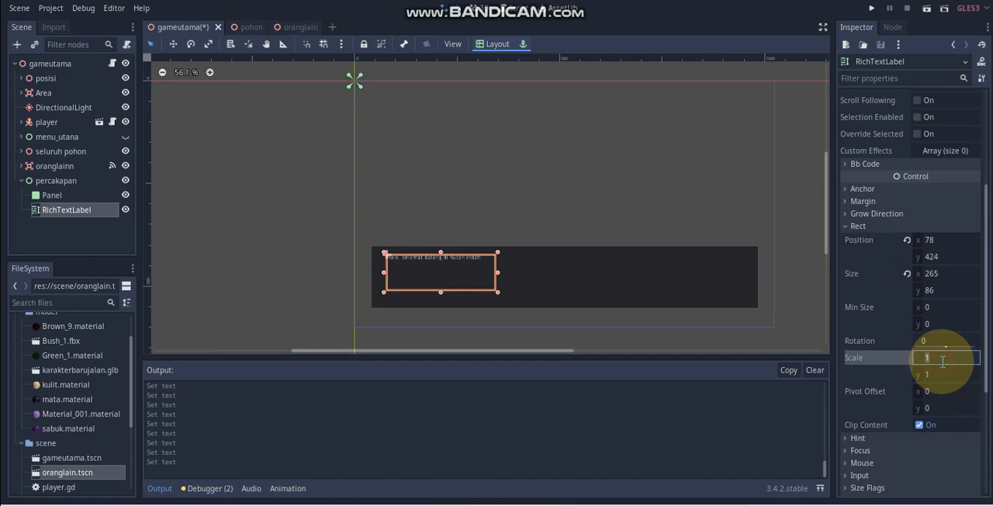
{"action": "type", "text": "2"}
{"action": "key", "text": "Tab"}
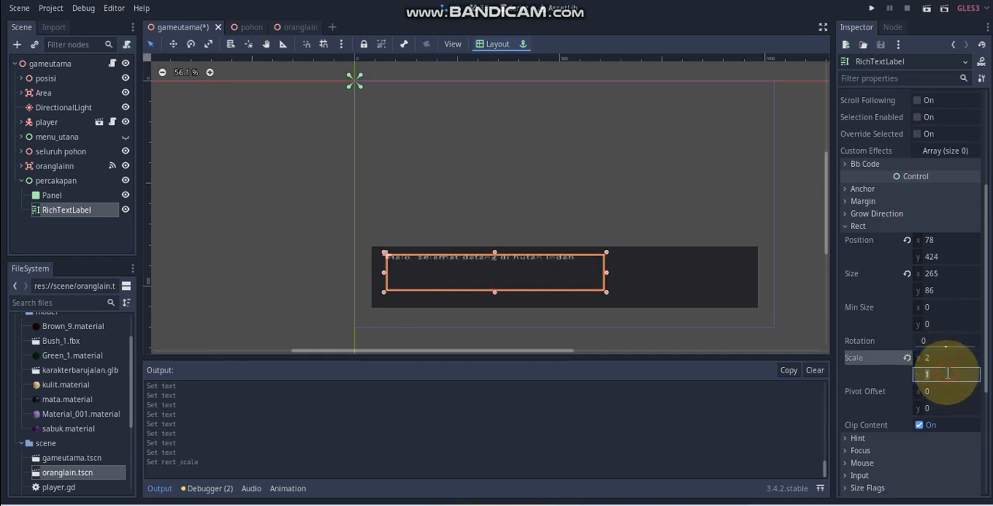
{"action": "left_click", "coordinate": [946, 378]}
{"action": "type", "text": "2"}
{"action": "key", "text": "Return"}
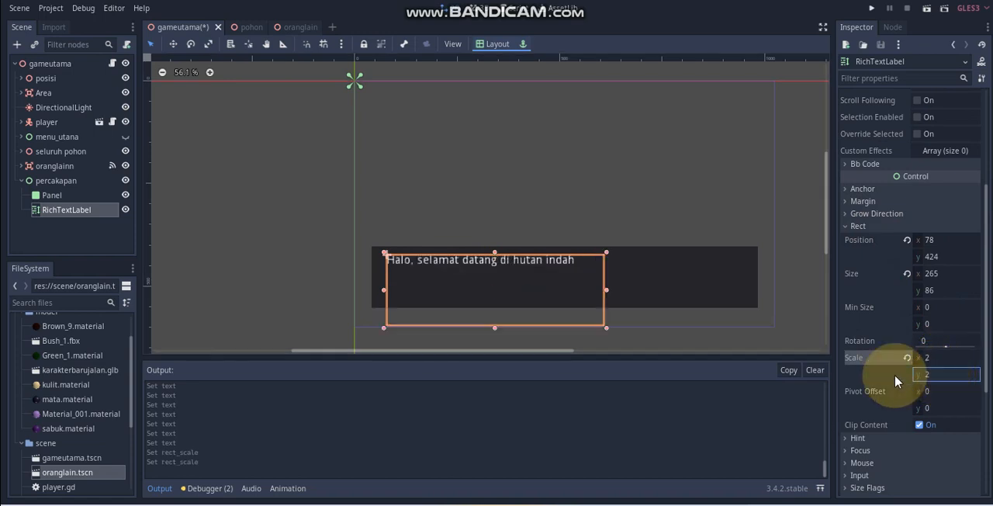
Step: Resize the RichTextLabel to about 436 × 47 so it spans the width of the dark panel and stays inside it
{"action": "left_click_drag", "start_coordinate": [494, 329], "coordinate": [497, 294]}
{"action": "left_click_drag", "start_coordinate": [606, 277], "coordinate": [747, 275]}
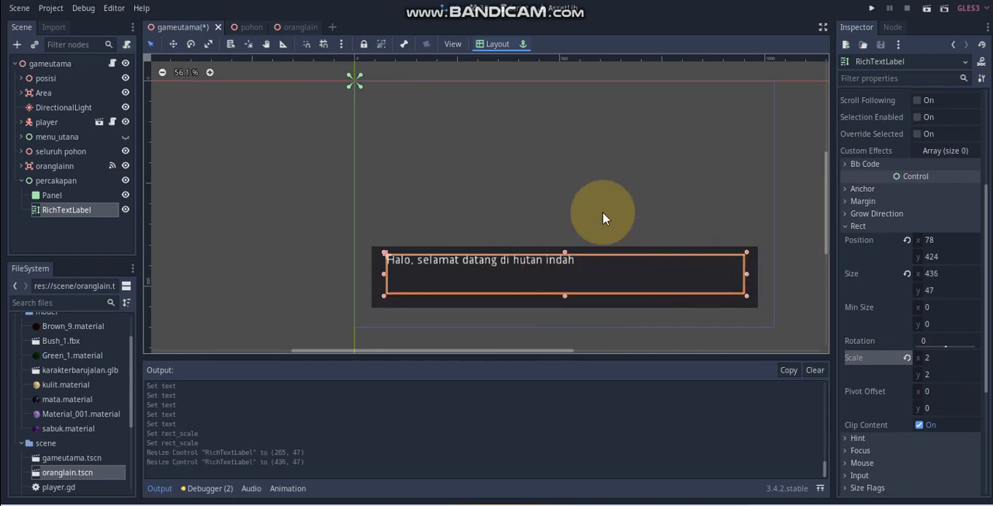
{"action": "left_click", "coordinate": [569, 198]}
{"action": "left_click", "coordinate": [495, 260]}
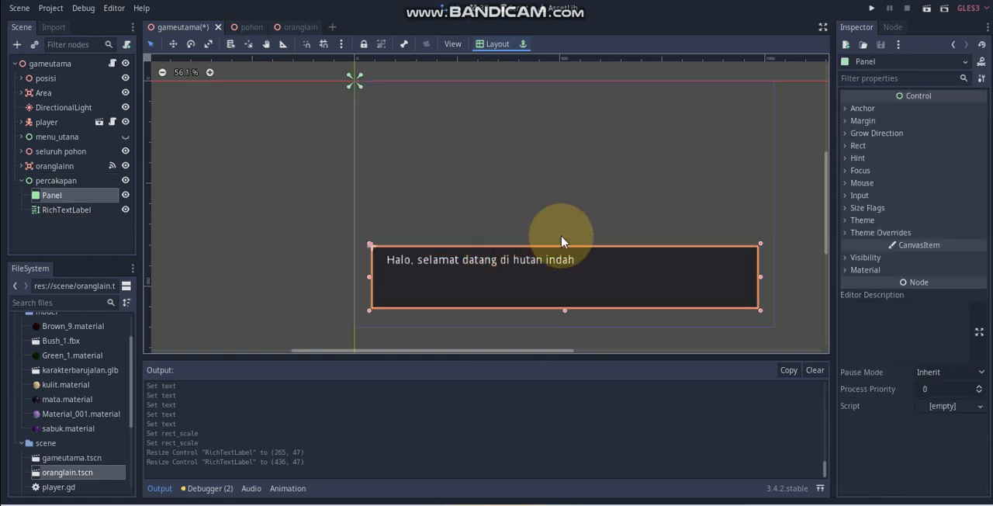
Step: Append "..." to the end of the RichTextLabel's welcome text
{"action": "left_click", "coordinate": [565, 263]}
{"action": "scroll", "coordinate": [907, 160], "scroll_direction": "up", "scroll_amount": 2}
{"action": "scroll", "coordinate": [906, 154], "scroll_direction": "up", "scroll_amount": 3}
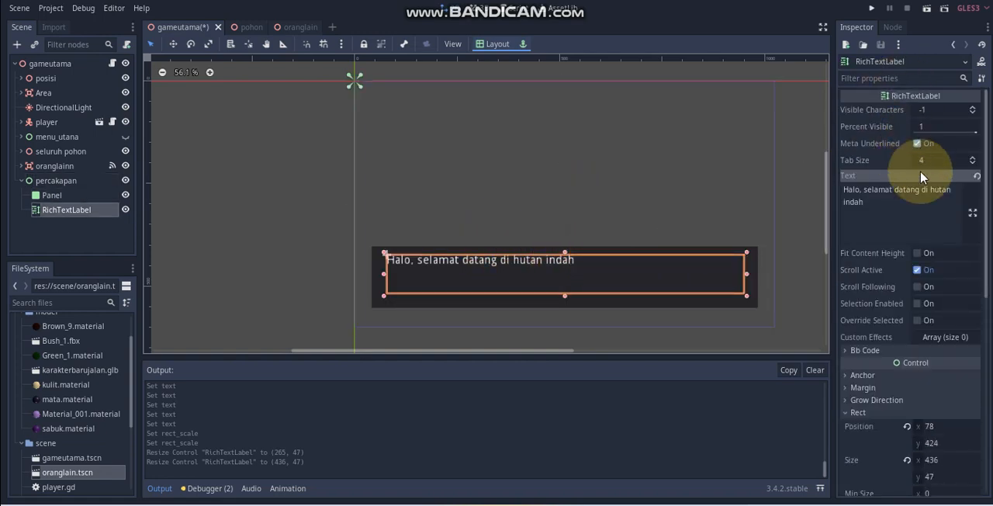
{"action": "left_click", "coordinate": [896, 208]}
{"action": "type", "text": "..."}
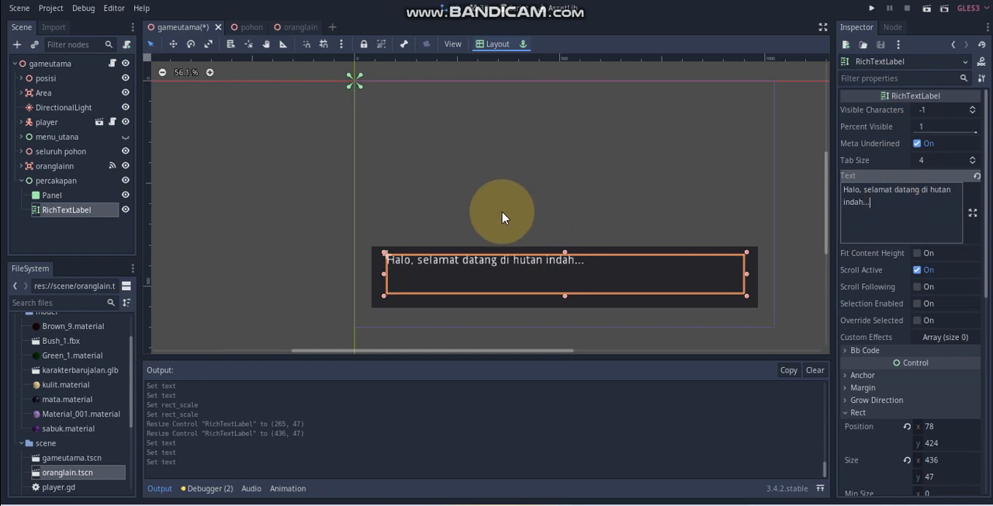
Step: Rename the RichTextLabel node to teksnya
{"action": "left_click", "coordinate": [305, 255]}
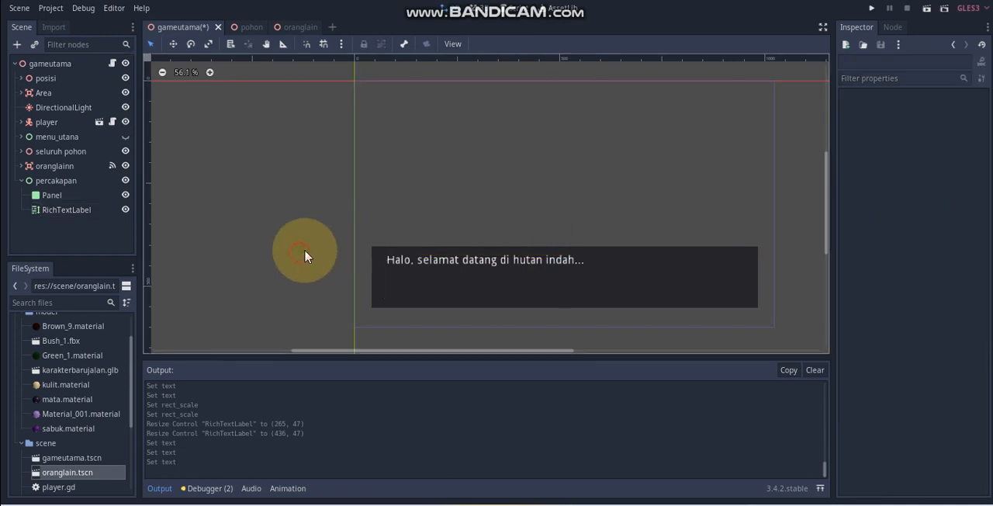
{"action": "double_click", "coordinate": [66, 210]}
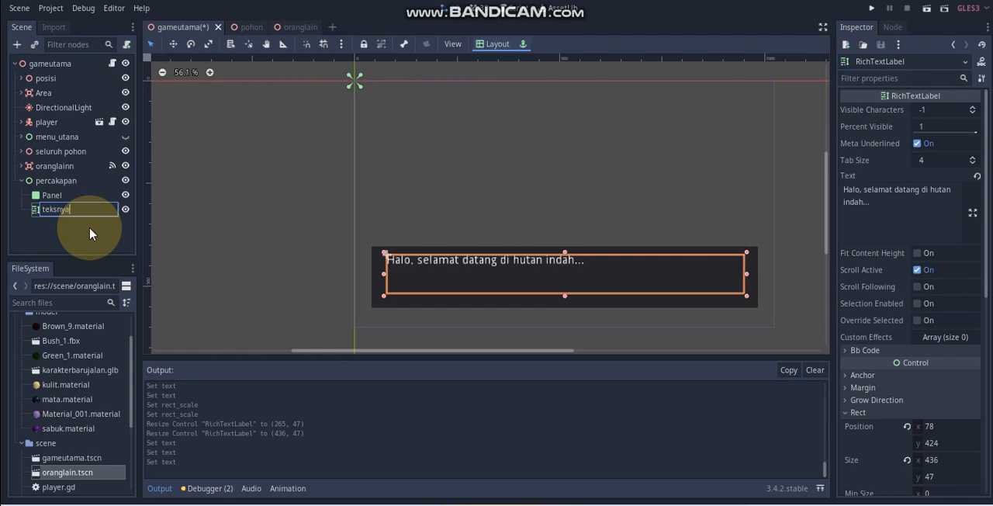
{"action": "key", "text": "Return"}
Step: Add a Button node as a child of percakapan and rename it to but_lanjut
{"action": "right_click", "coordinate": [52, 179]}
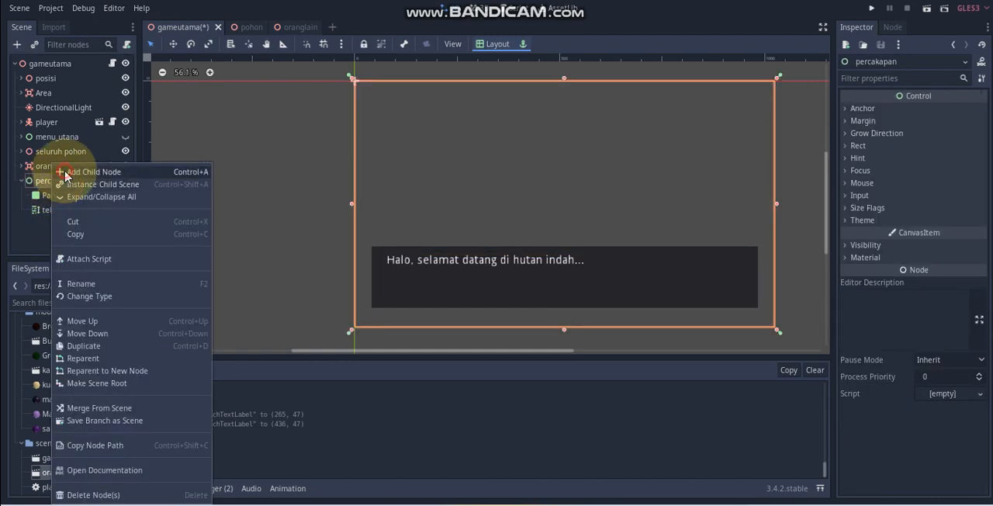
{"action": "left_click", "coordinate": [85, 172]}
{"action": "type", "text": "butt"}
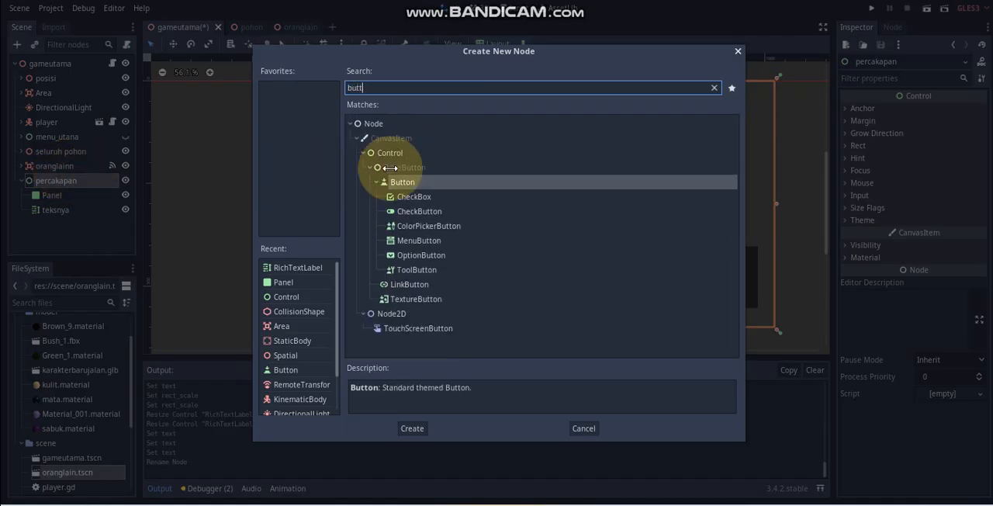
{"action": "left_click", "coordinate": [412, 429]}
{"action": "left_click", "coordinate": [85, 225]}
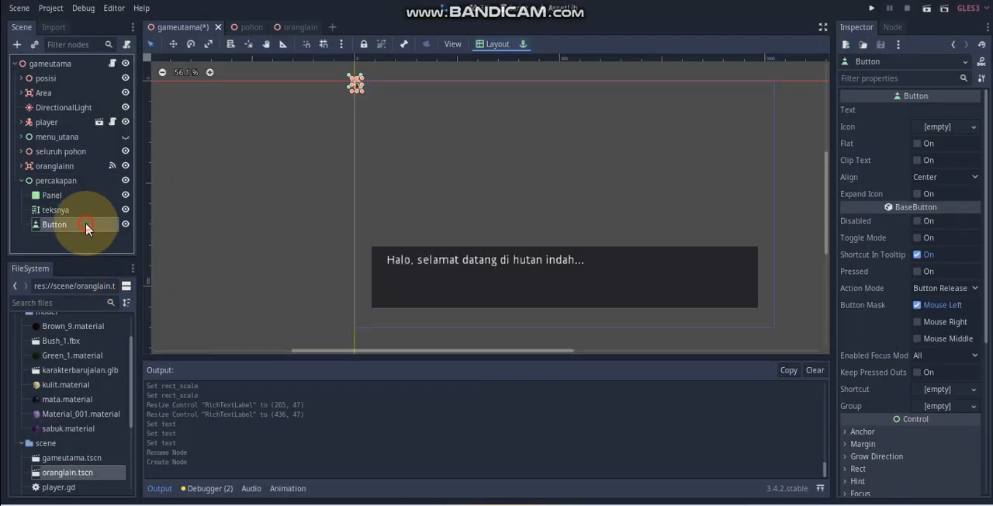
{"action": "left_click", "coordinate": [85, 225]}
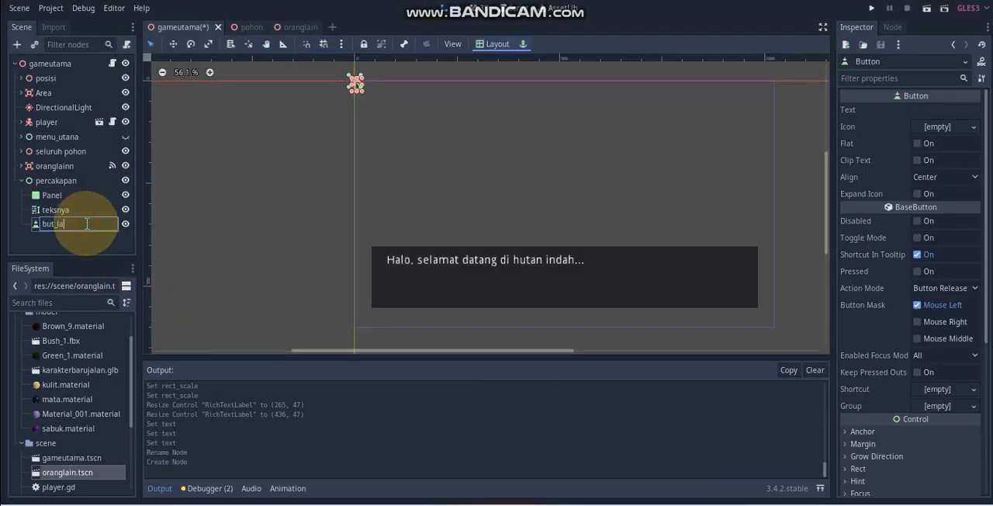
{"action": "key", "text": "Return"}
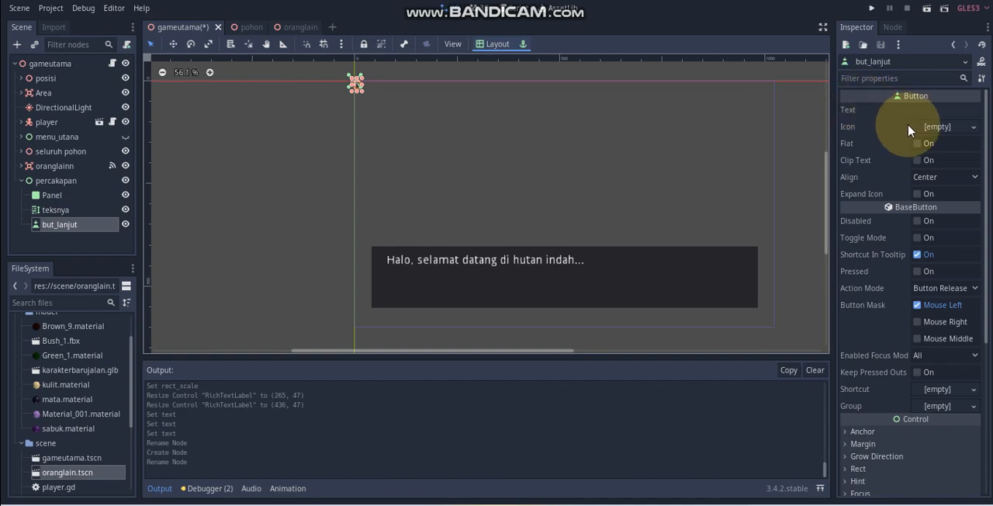
Step: Set the button's text to "Lanjut" and place it inside the dark panel at about (745, 463), sized about 106 × 50
{"action": "left_click", "coordinate": [925, 110]}
{"action": "type", "text": "Lanjut"}
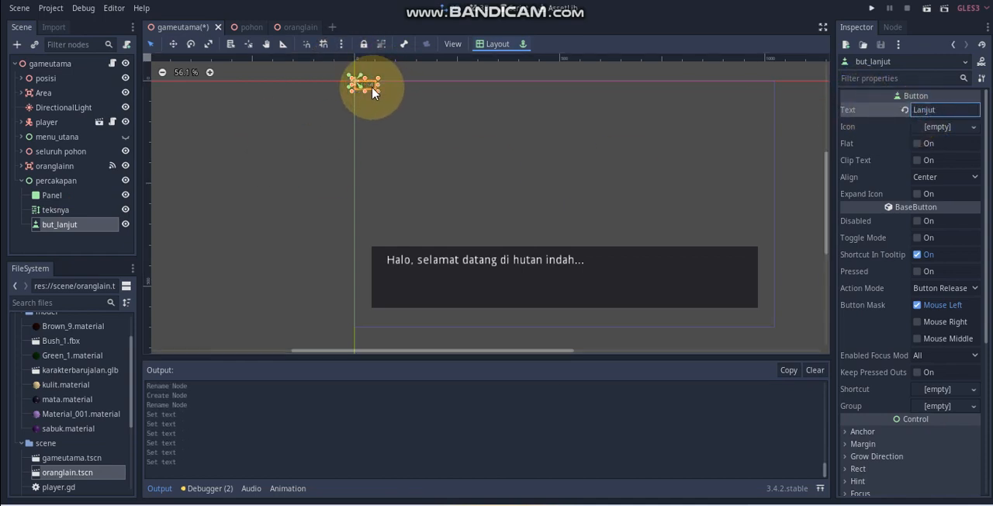
{"action": "left_click_drag", "start_coordinate": [373, 85], "coordinate": [707, 293]}
Step: Set but_lanjut's rect scale to 2 in x and y and move it to about (765, 451)
{"action": "scroll", "coordinate": [881, 334], "scroll_direction": "down", "scroll_amount": 5}
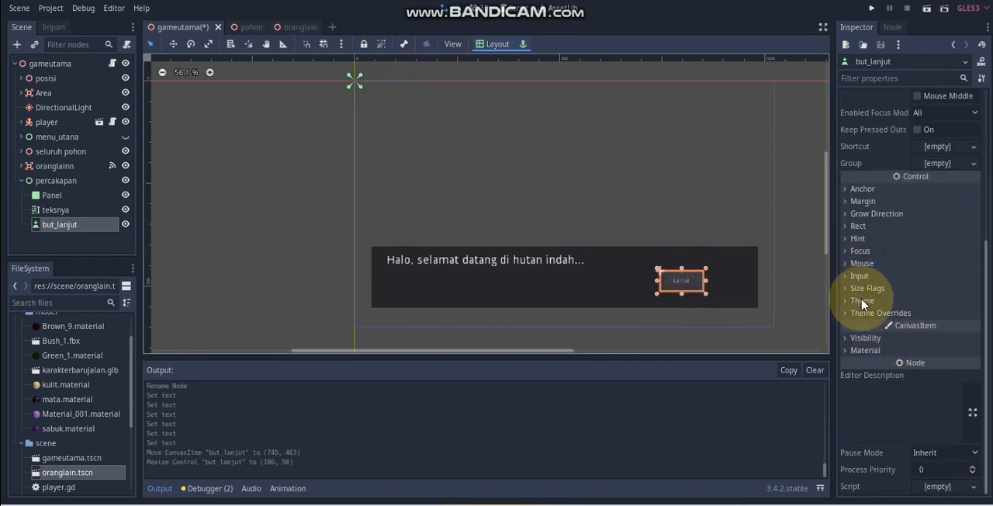
{"action": "left_click", "coordinate": [859, 226]}
{"action": "left_click", "coordinate": [934, 357]}
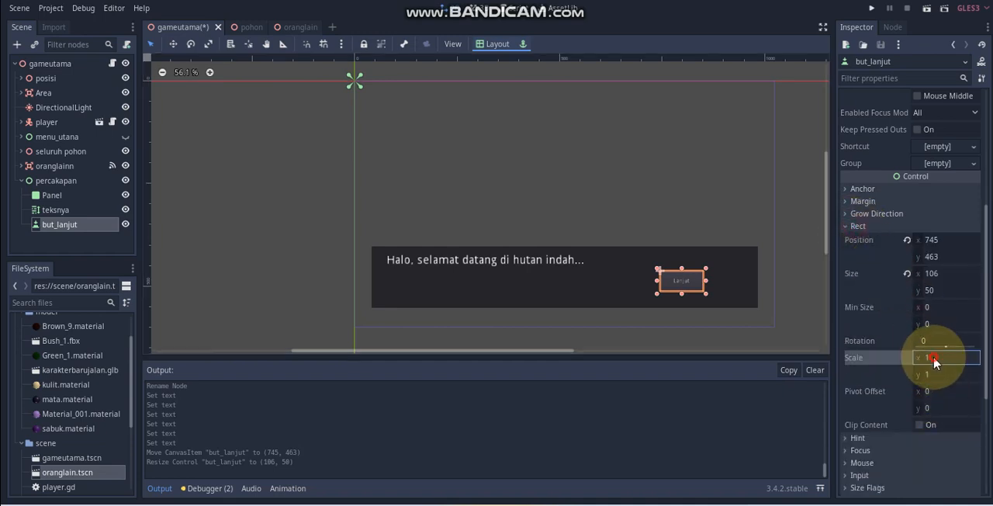
{"action": "key", "text": "Return"}
{"action": "left_click", "coordinate": [942, 374]}
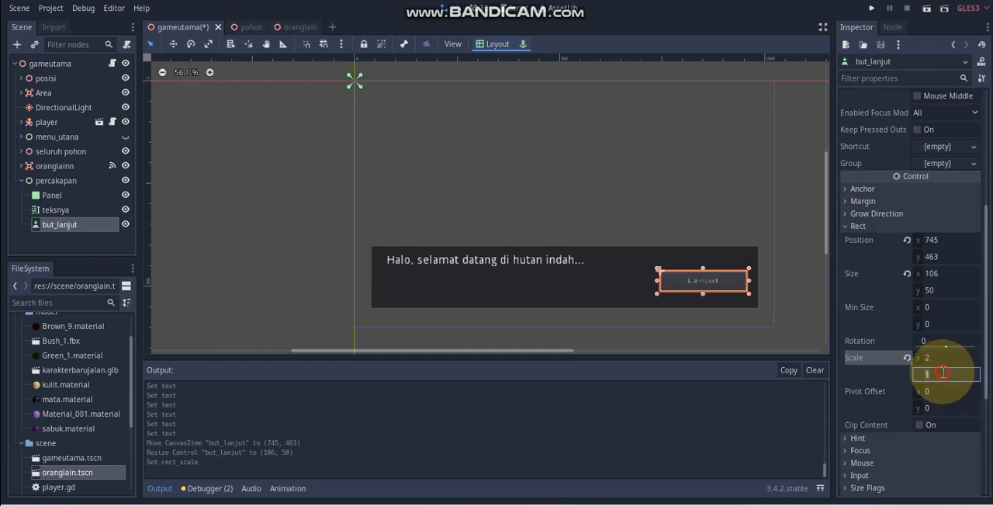
{"action": "type", "text": "2"}
{"action": "key", "text": "Return"}
{"action": "left_click_drag", "start_coordinate": [735, 298], "coordinate": [744, 292]}
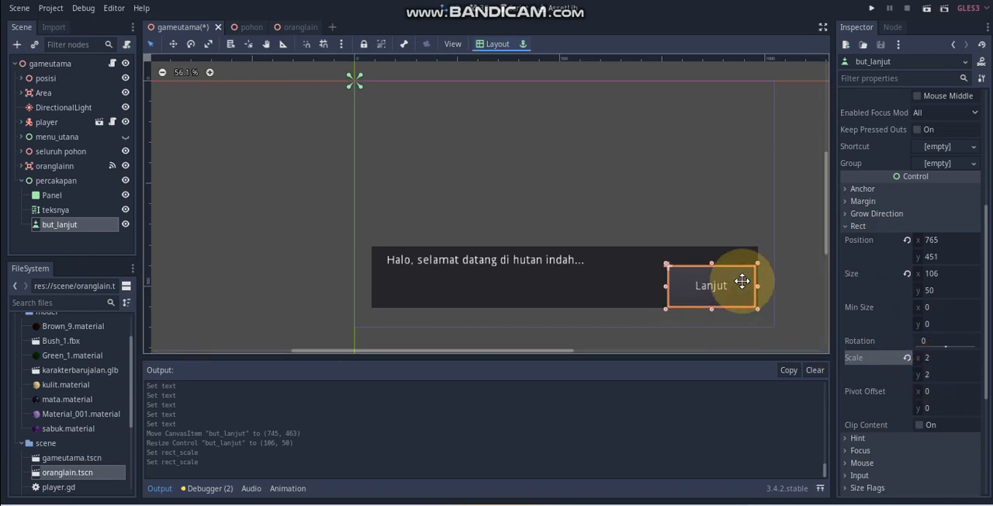
Step: Change but_lanjut's text to "Lanjut>>" and turn on its Flat option
{"action": "scroll", "coordinate": [911, 146], "scroll_direction": "up", "scroll_amount": 5}
{"action": "scroll", "coordinate": [924, 132], "scroll_direction": "up", "scroll_amount": 3}
{"action": "left_click", "coordinate": [943, 110]}
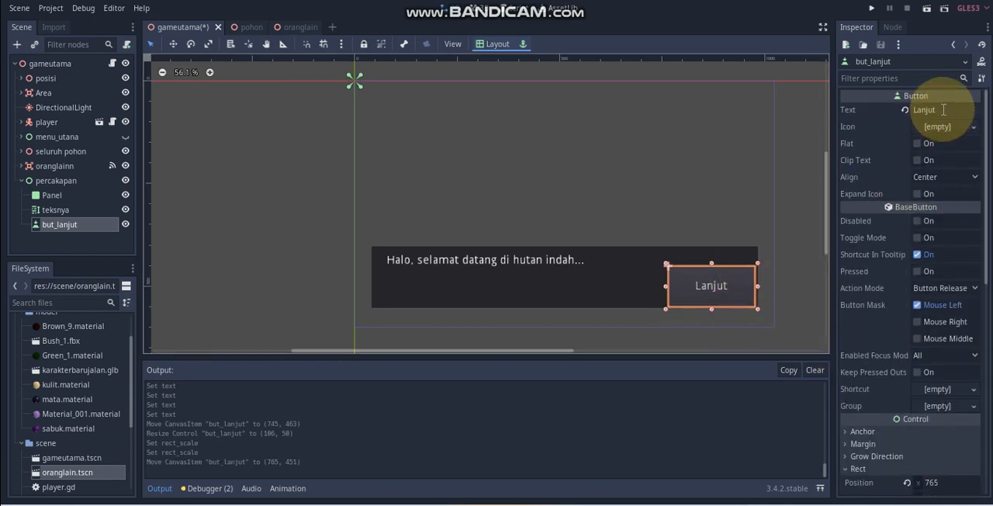
{"action": "type", "text": ">>"}
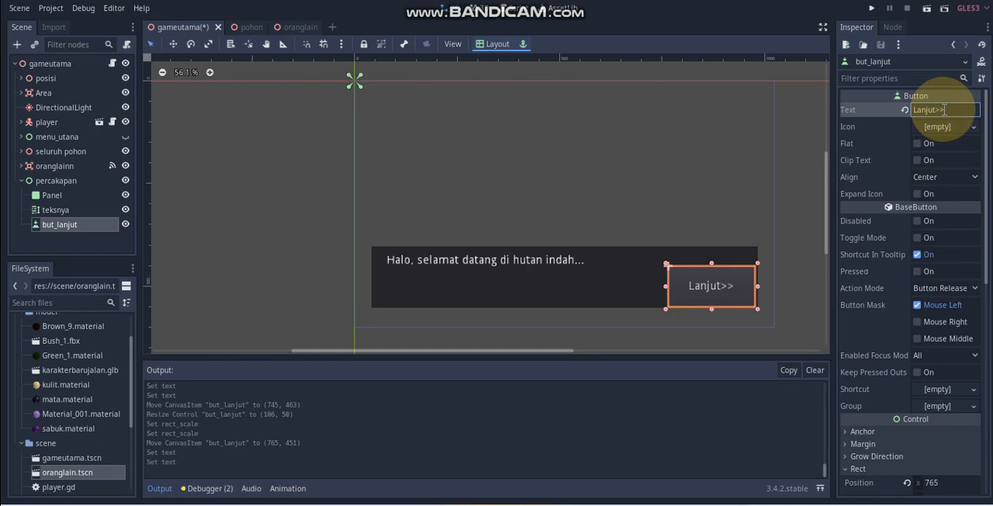
{"action": "left_click", "coordinate": [916, 144]}
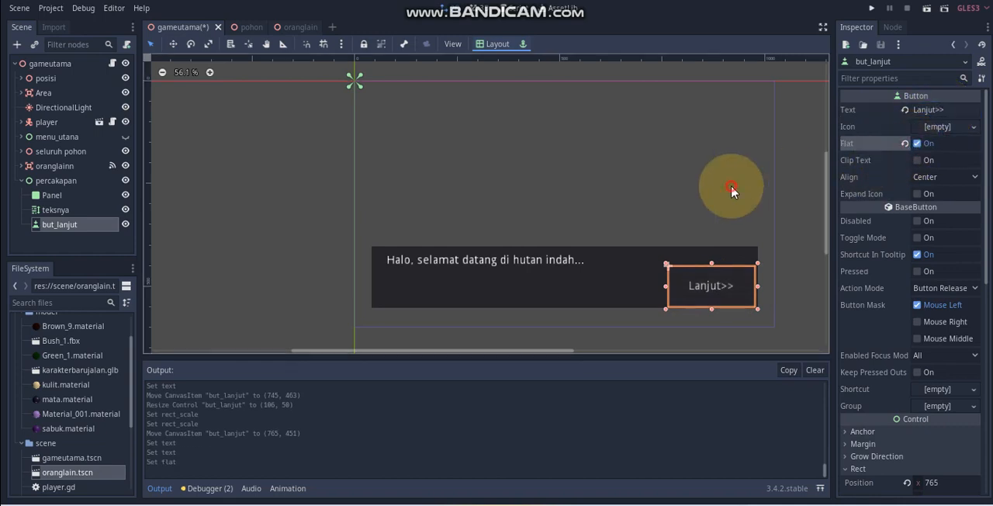
{"action": "left_click", "coordinate": [731, 190]}
Step: Move but_lanjut to about (806, 460), at the dark panel's lower right corner
{"action": "left_click", "coordinate": [713, 287]}
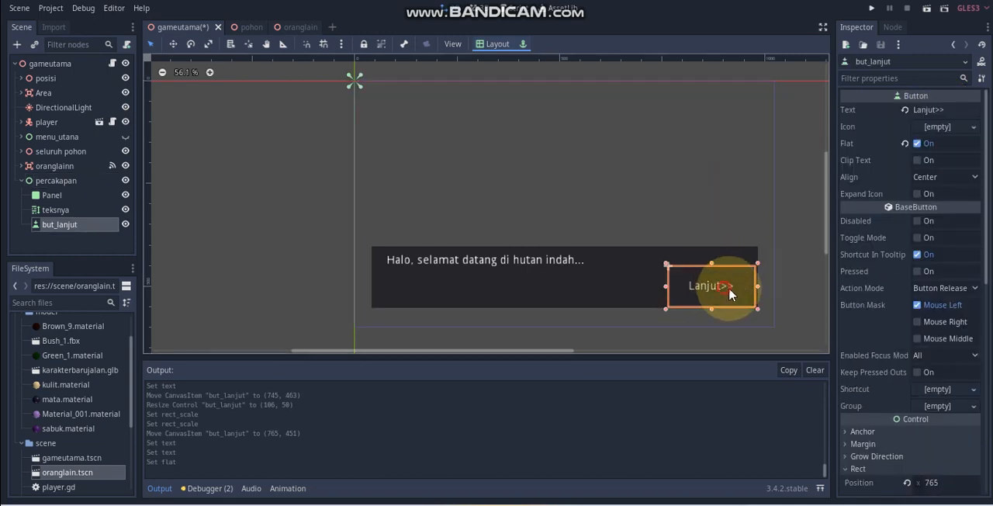
{"action": "left_click_drag", "start_coordinate": [730, 294], "coordinate": [747, 297]}
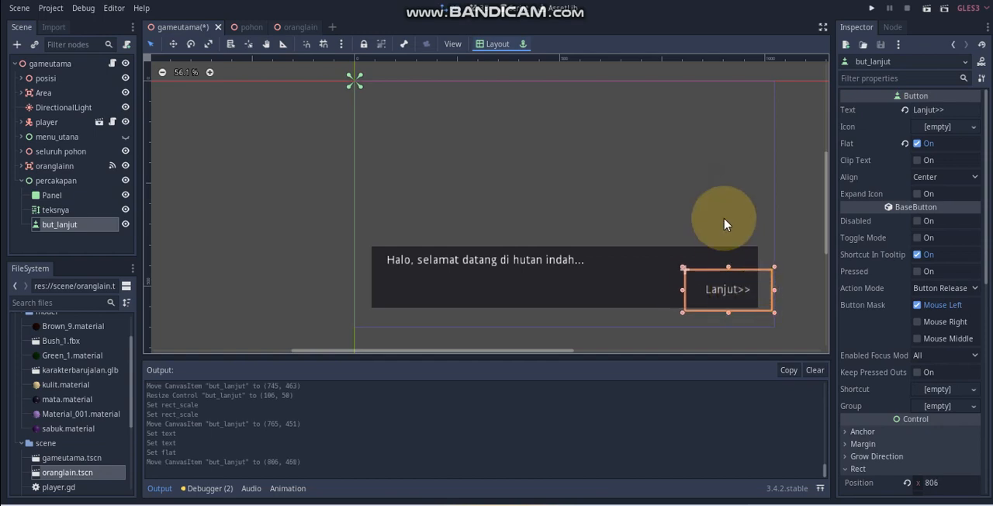
{"action": "left_click", "coordinate": [725, 222]}
{"action": "left_click", "coordinate": [251, 229]}
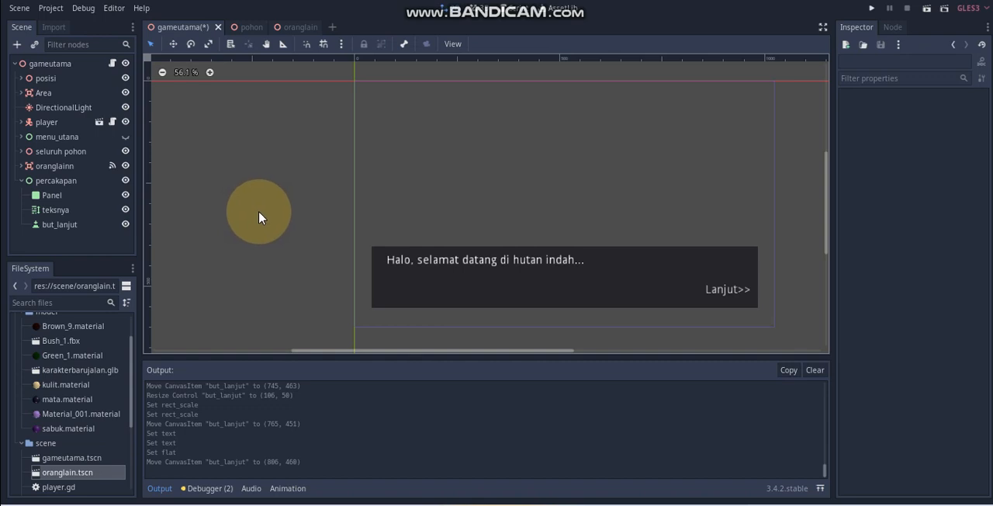
Step: Save the gameutama scene, hide the percakapan node and make menu_utana visible again
{"action": "key", "text": "ctrl+s"}
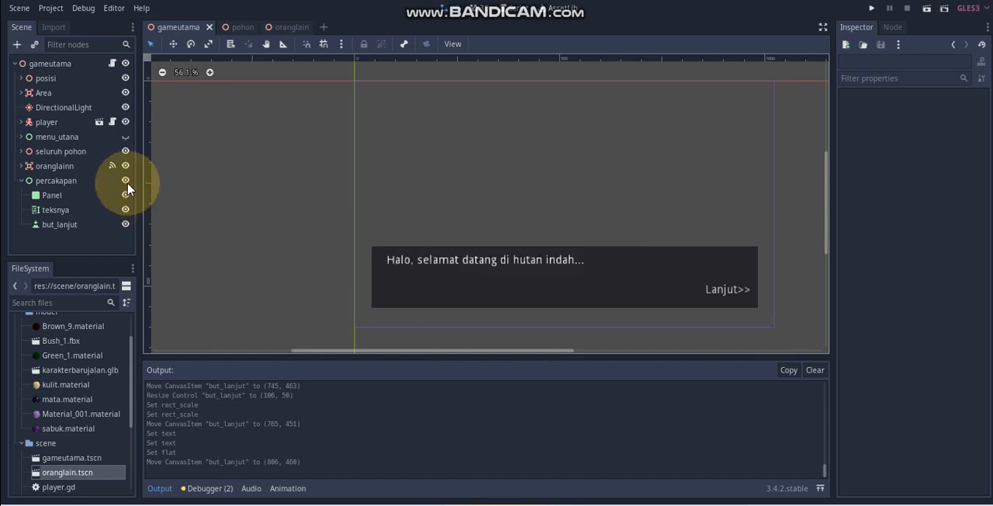
{"action": "left_click", "coordinate": [125, 180]}
{"action": "left_click", "coordinate": [125, 136]}
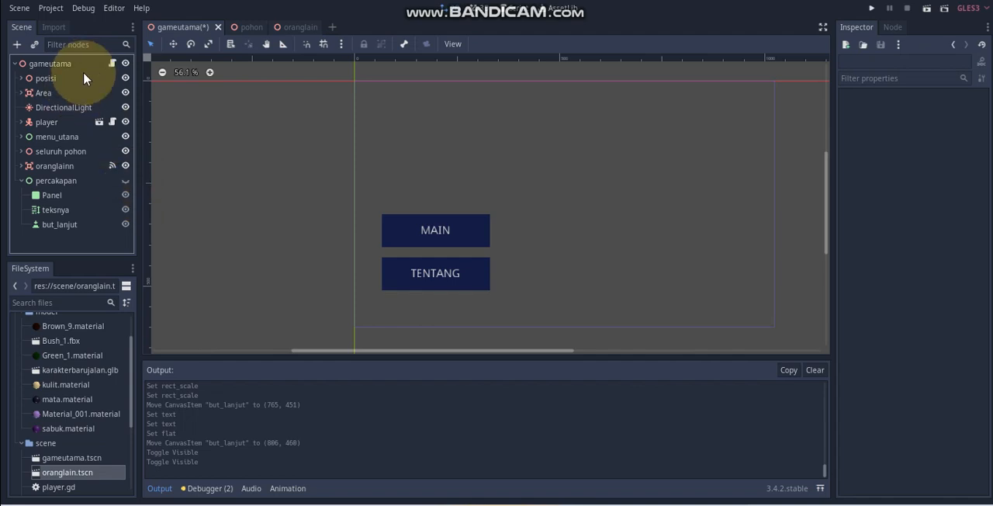
Step: In gameutama.gd, replace the print line in _on_oranglainn_body_entered with "$percakapan.visible = true" and test-run the scene
{"action": "left_click", "coordinate": [113, 63]}
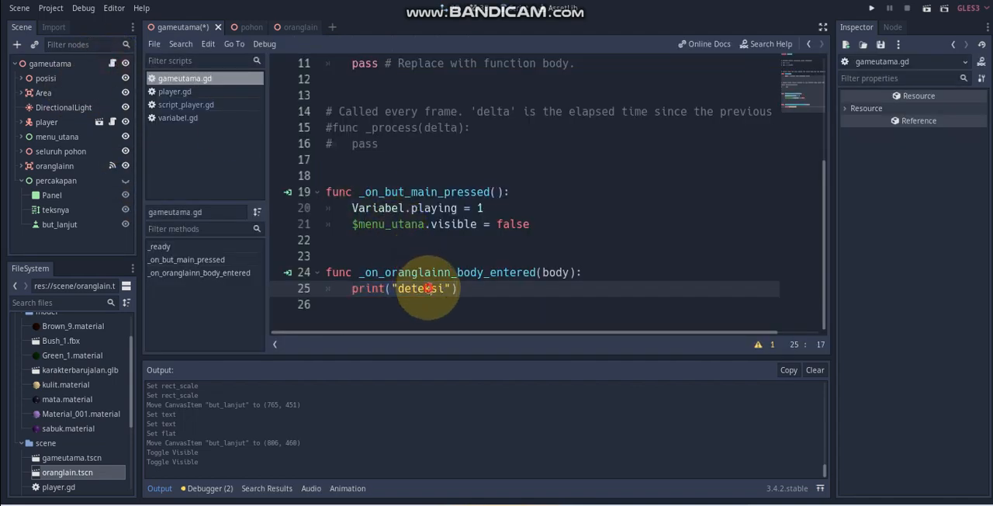
{"action": "left_click", "coordinate": [455, 289]}
{"action": "left_click", "coordinate": [349, 291]}
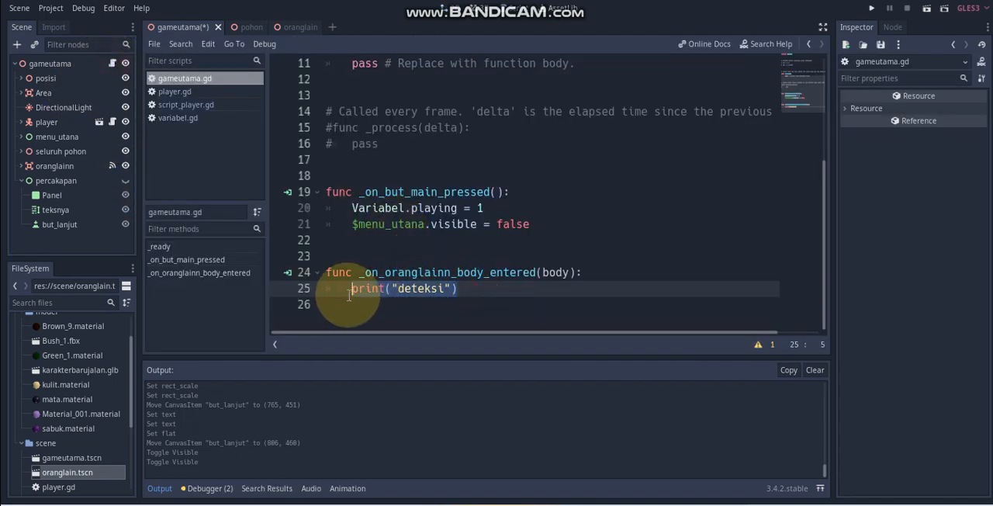
{"action": "type", "text": "$pe"}
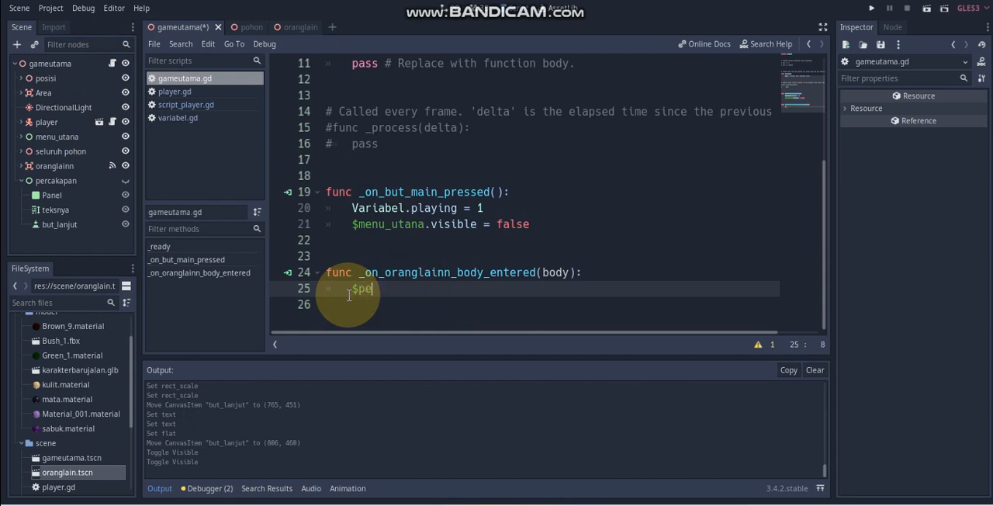
{"action": "type", "text": "r"}
{"action": "key", "text": "Return"}
{"action": "type", "text": ".v"}
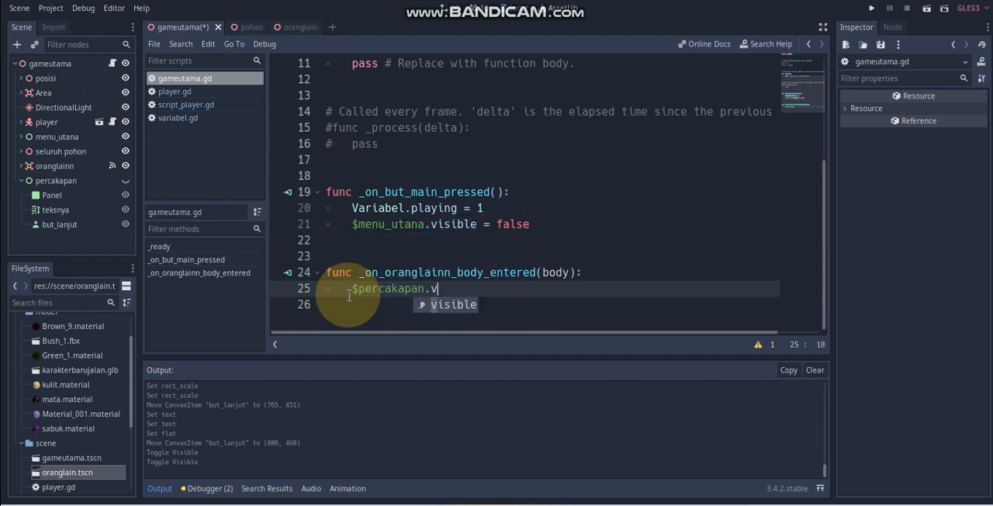
{"action": "type", "text": "i"}
{"action": "key", "text": "Return"}
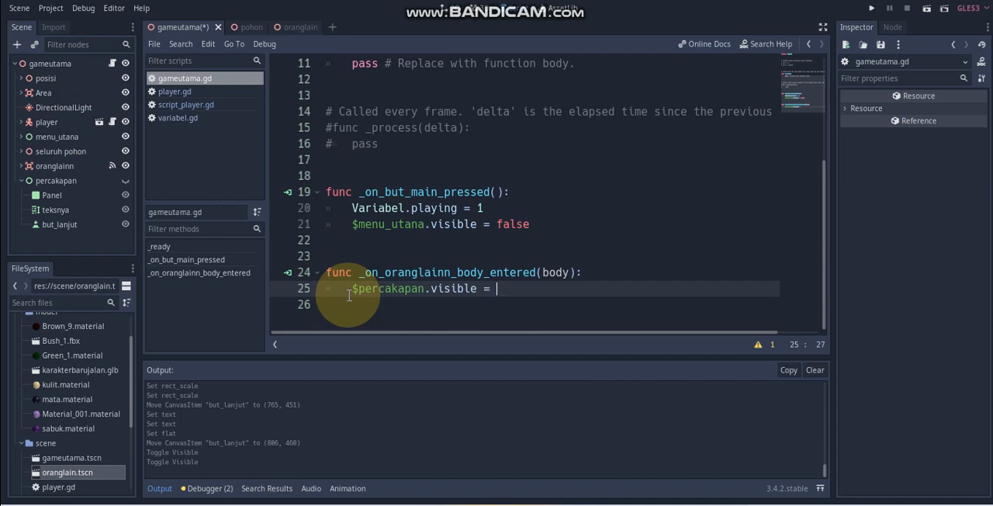
{"action": "left_click", "coordinate": [925, 9]}
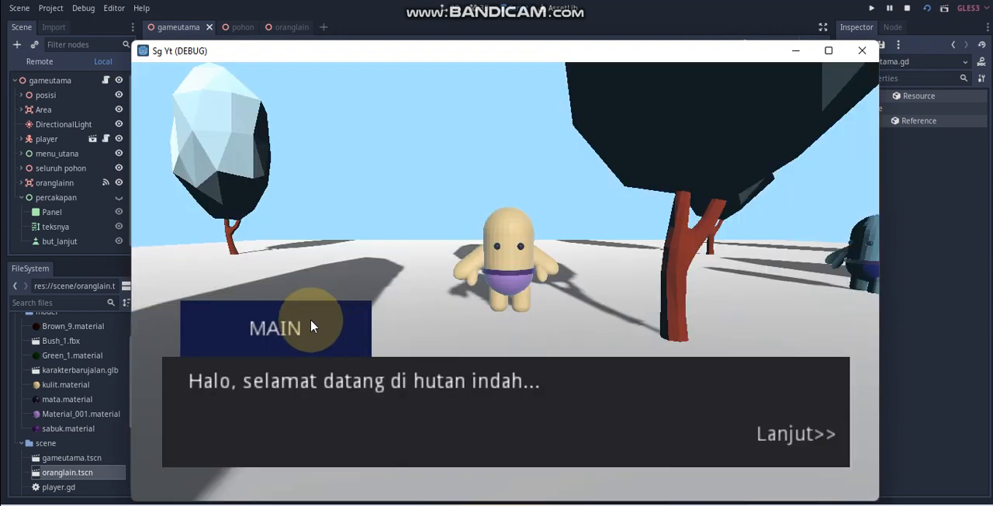
{"action": "left_click", "coordinate": [861, 51]}
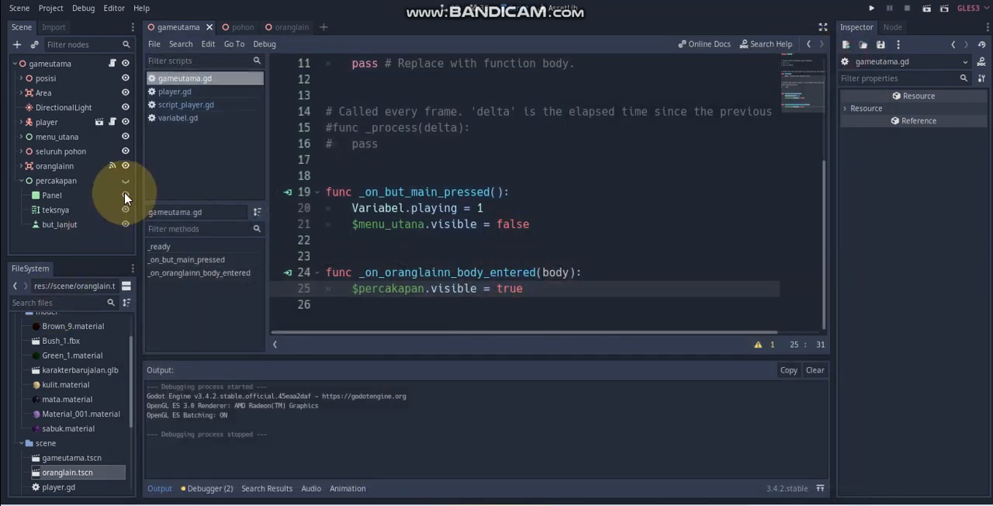
Step: Remove the extra blank line above _on_oranglainn_body_entered and nest its visibility line under the condition if body=="player":
{"action": "left_click", "coordinate": [374, 259]}
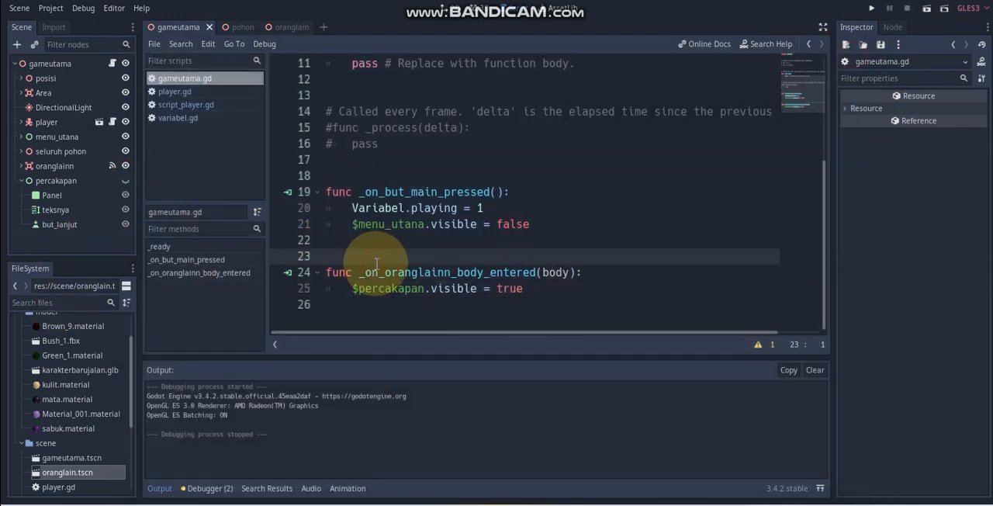
{"action": "key", "text": "BackSpace"}
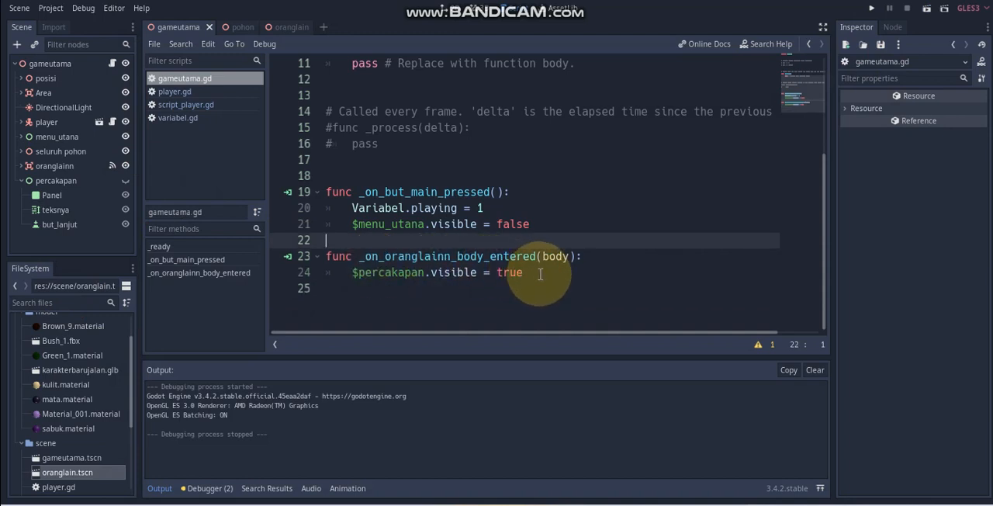
{"action": "left_click", "coordinate": [586, 259]}
{"action": "key", "text": "Return"}
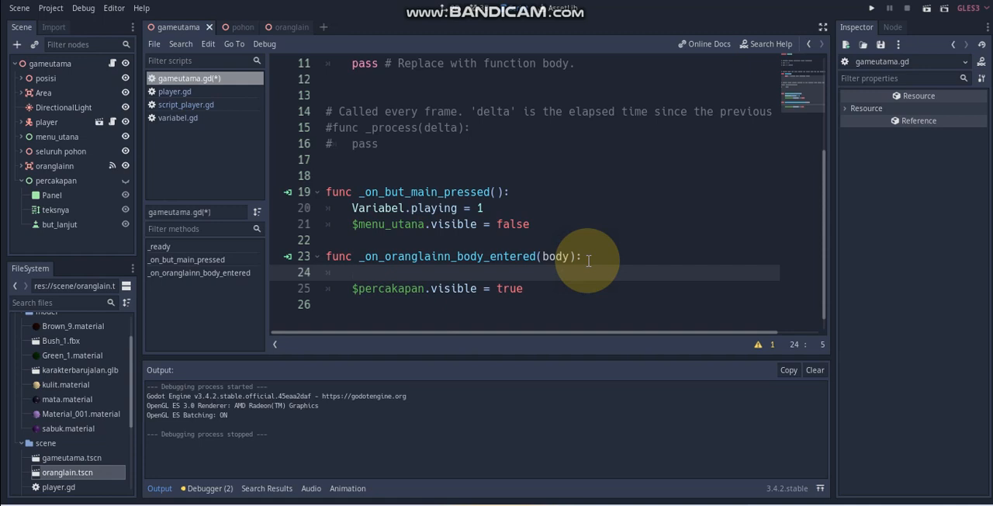
{"action": "type", "text": "if"}
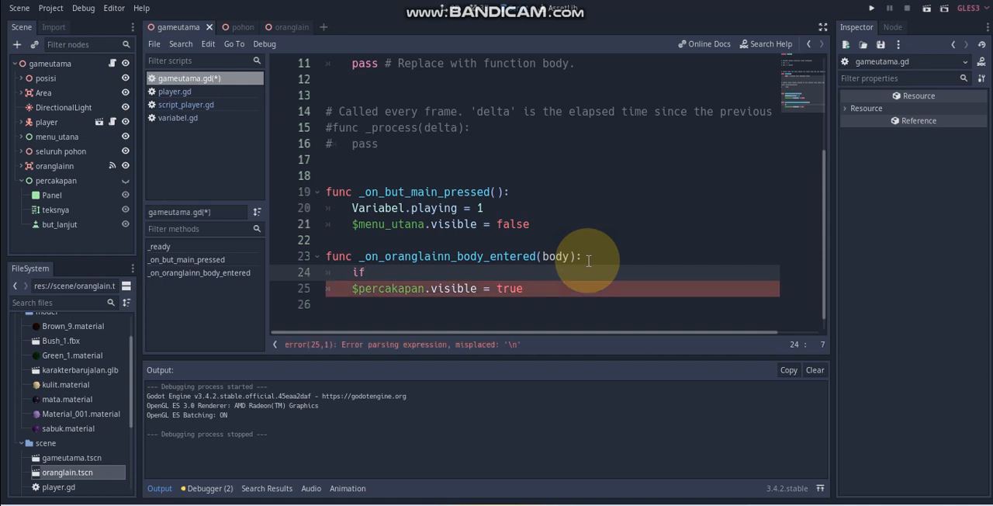
{"action": "type", "text": " body==\""}
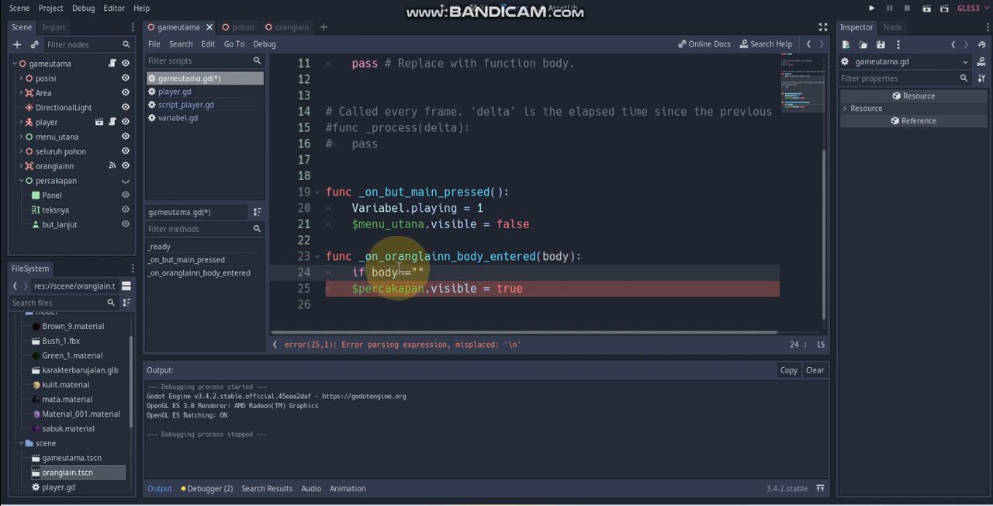
{"action": "type", "text": "player\""}
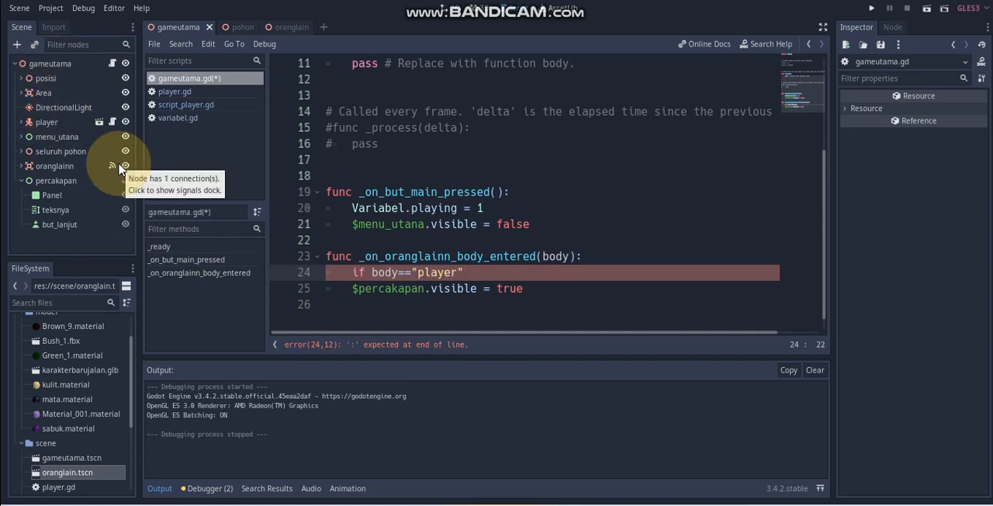
{"action": "left_click", "coordinate": [353, 289]}
{"action": "key", "text": "Tab"}
Step: Save the gameutama scene and run it to test the player condition
{"action": "left_click", "coordinate": [563, 256]}
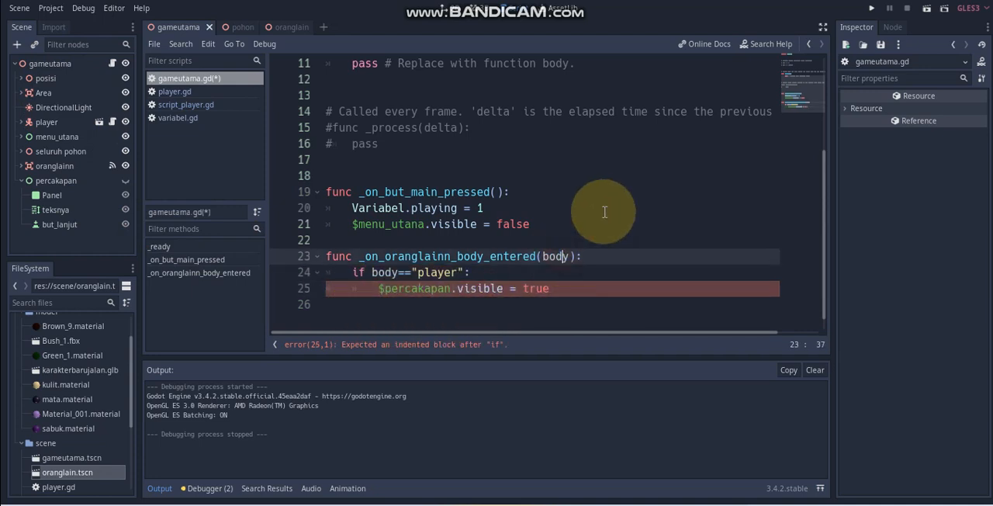
{"action": "key", "text": "ctrl+s"}
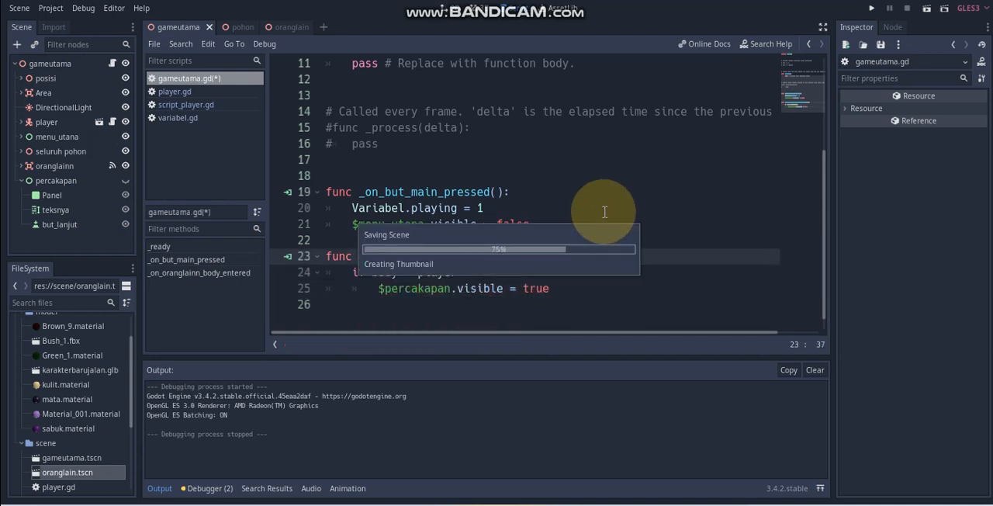
{"action": "left_click", "coordinate": [930, 10]}
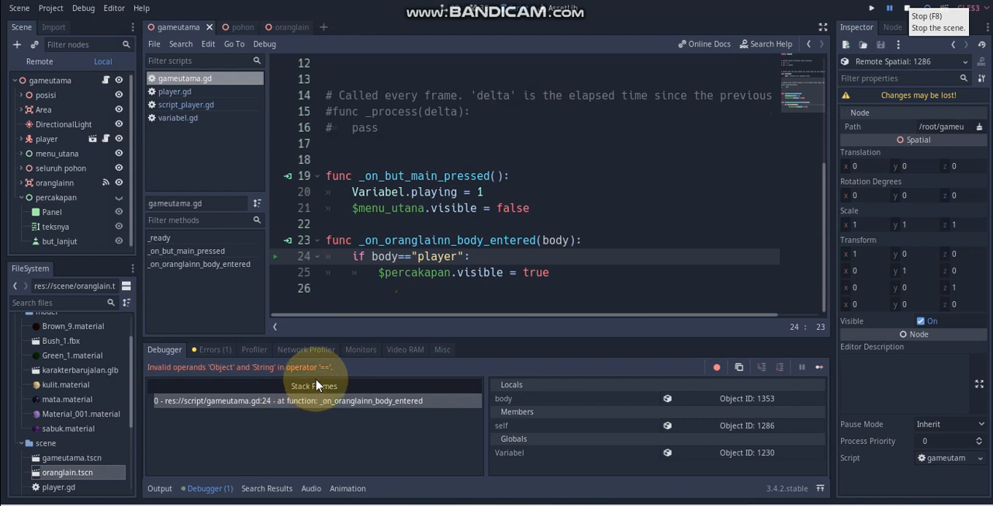
Step: Change the condition to if body.name=="player": and run the scene again
{"action": "left_click", "coordinate": [399, 257]}
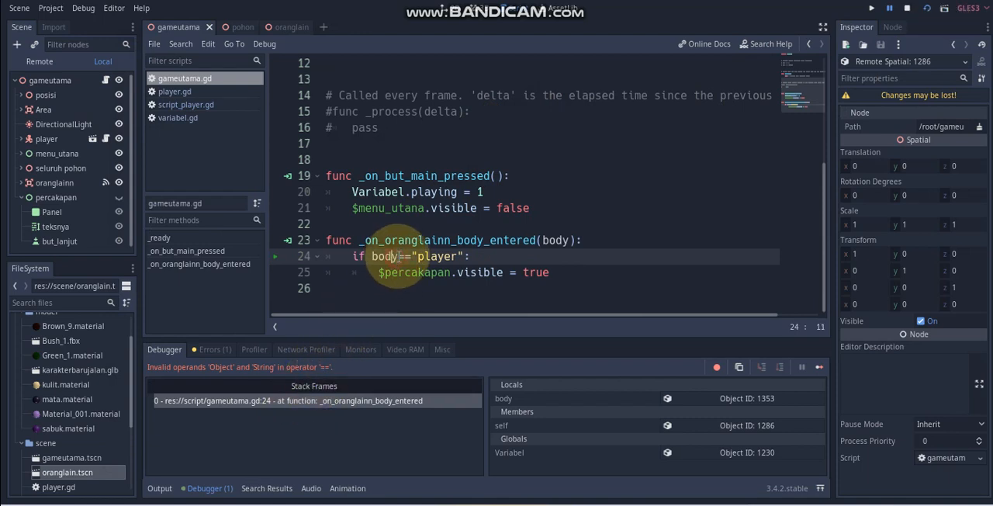
{"action": "type", "text": ".name"}
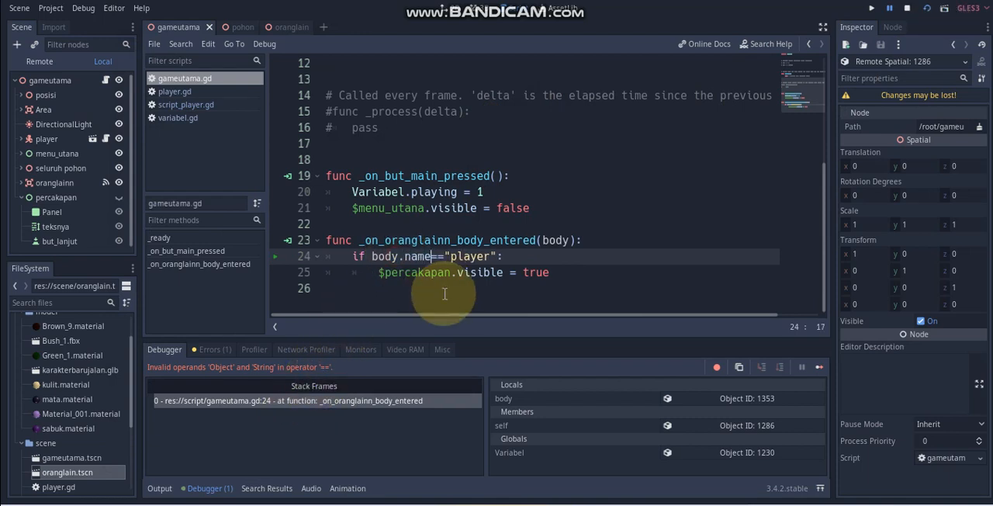
{"action": "left_click", "coordinate": [927, 9]}
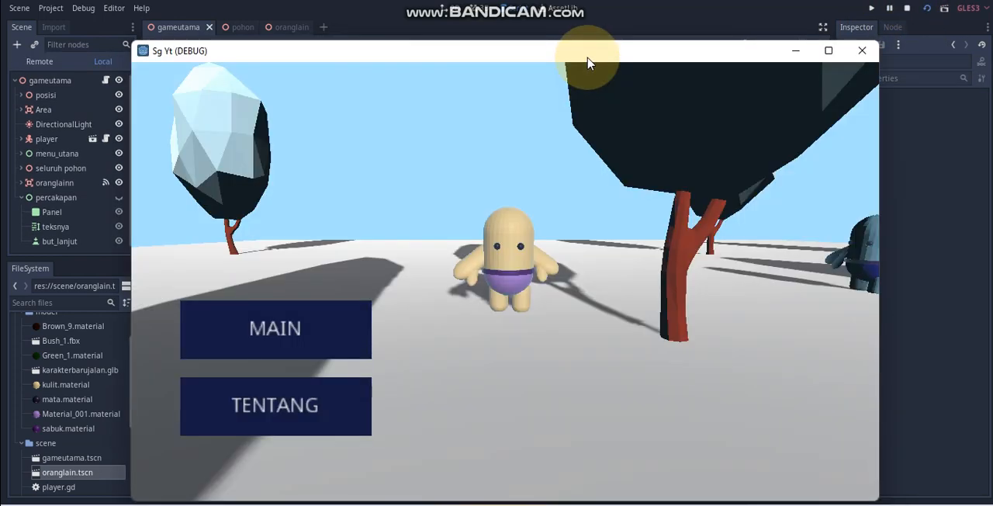
Step: Start play with MAIN, walk the player to the second character, try the Lanjut>> button, and close the game window
{"action": "left_click_drag", "start_coordinate": [585, 58], "coordinate": [580, 43]}
{"action": "left_click", "coordinate": [254, 335]}
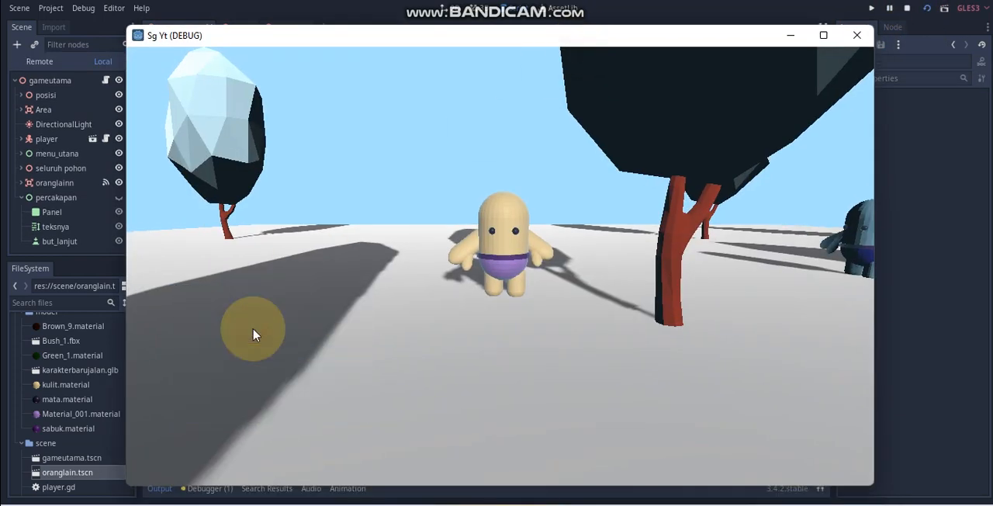
{"action": "key", "text": "Right"}
{"action": "key", "text": "Up"}
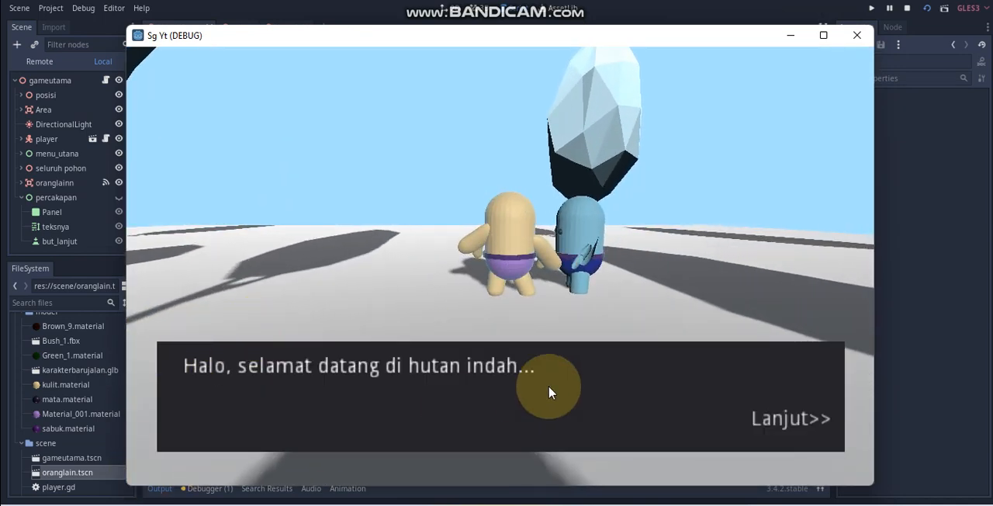
{"action": "left_click", "coordinate": [790, 420]}
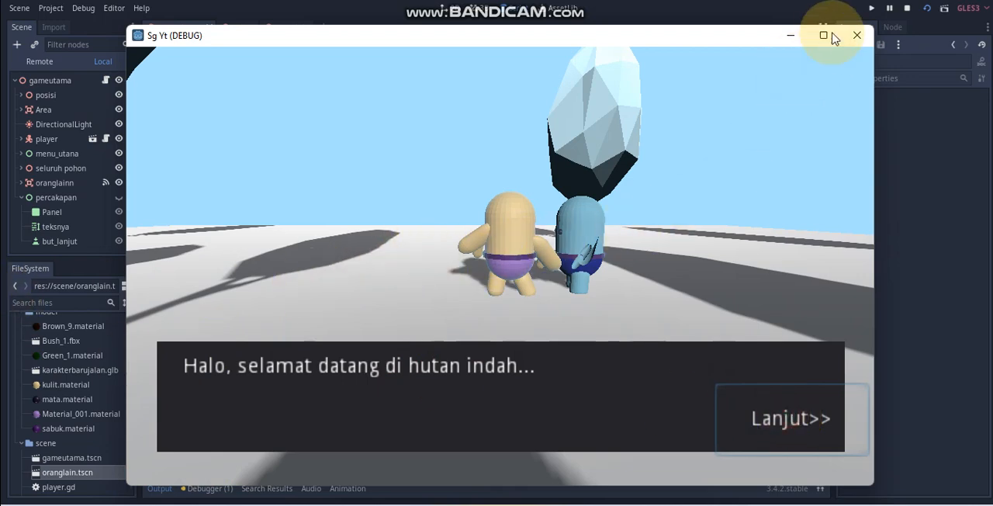
{"action": "left_click", "coordinate": [863, 44]}
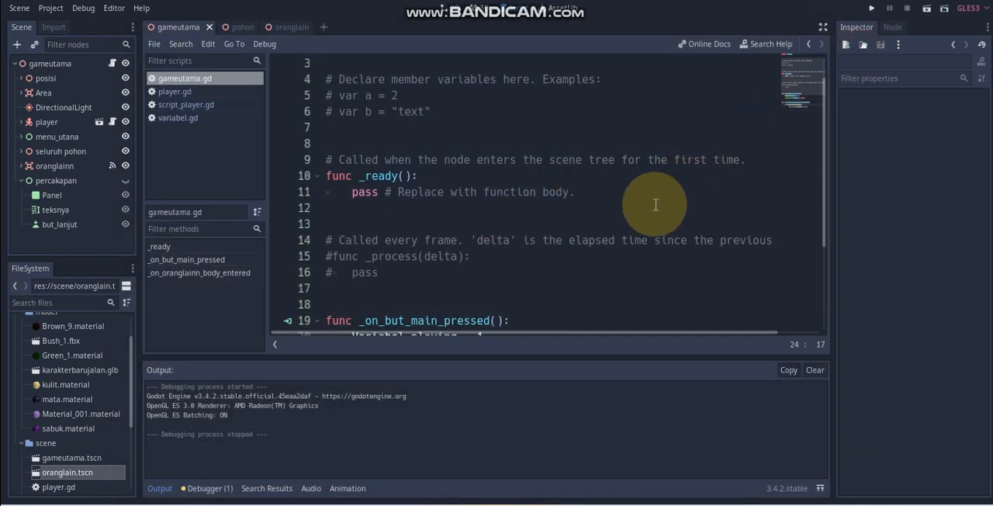
{"action": "scroll", "coordinate": [656, 204], "scroll_direction": "down", "scroll_amount": 3}
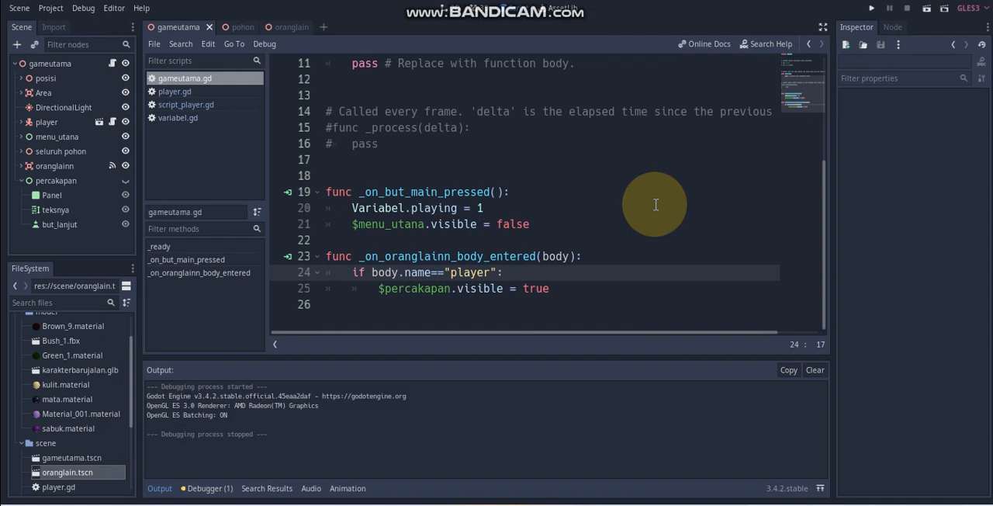